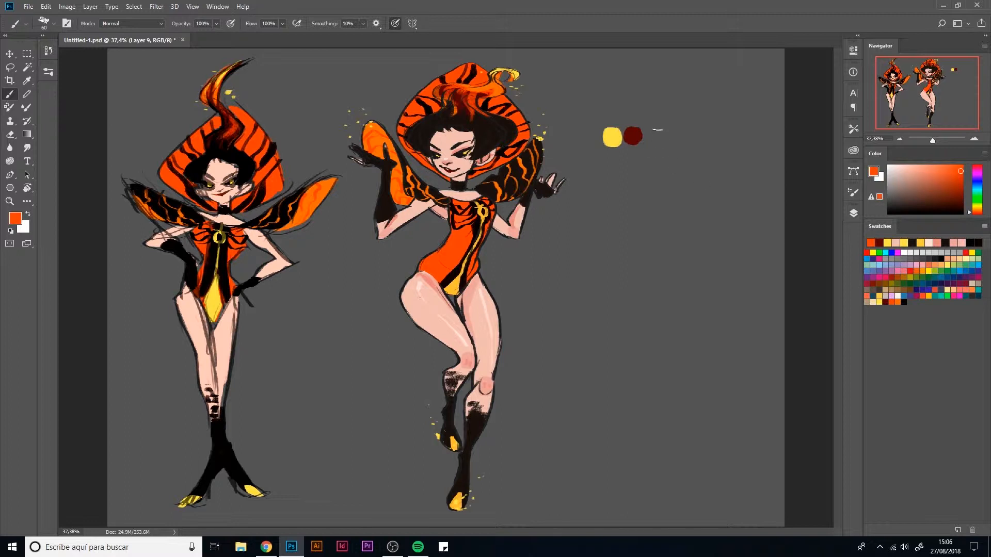
# - Extend the row of palette dabs after the dark red one with orange-red, orange and black swatches
pyautogui.moveTo(647, 136)
pyautogui.mouseDown()
pyautogui.moveTo(678, 130)
pyautogui.moveTo(710, 134)
pyautogui.mouseUp()
pyautogui.click(898, 302)
pyautogui.click(904, 301)
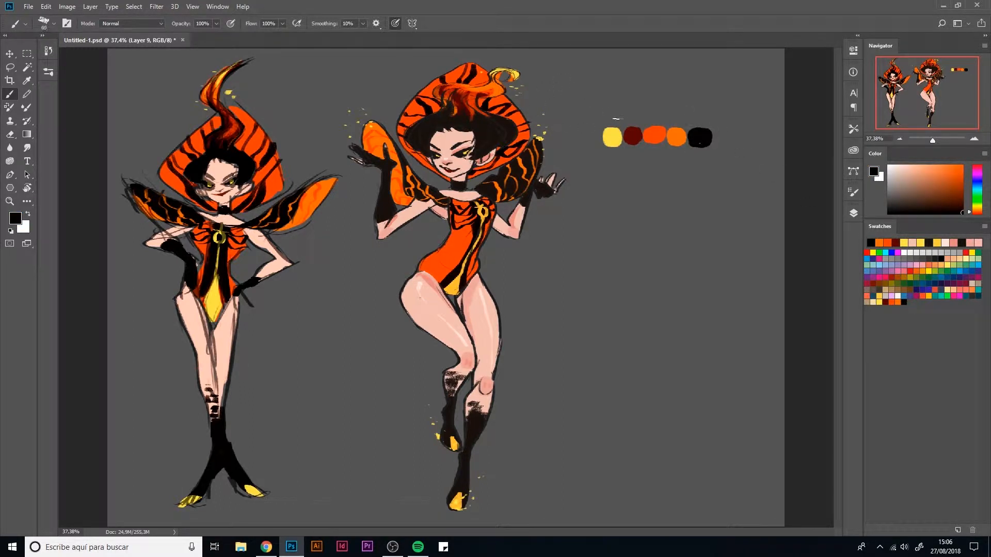
# - Hand-letter the heading "COLOR PALETTE" in black above the row of swatches
pyautogui.moveTo(613, 96)
pyautogui.mouseDown()
pyautogui.moveTo(688, 106)
pyautogui.moveTo(682, 96)
pyautogui.moveTo(706, 106)
pyautogui.moveTo(715, 95)
pyautogui.moveTo(742, 105)
pyautogui.moveTo(746, 95)
pyautogui.moveTo(728, 108)
pyautogui.moveTo(751, 106)
pyautogui.mouseUp()
pyautogui.press('e')
pyautogui.press('b')
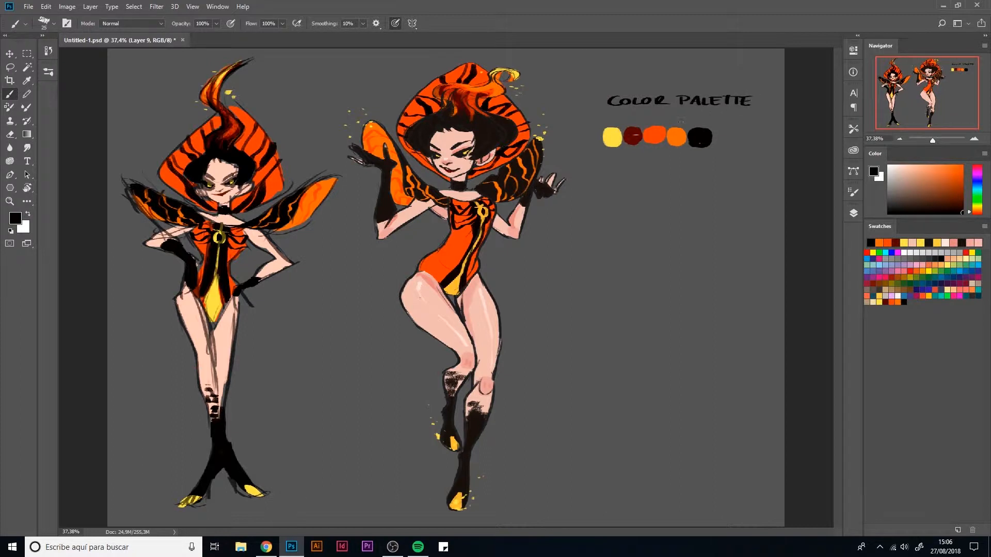
# - Move the row of five colour swatches up and centre it under the "COLOR PALETTE" heading
pyautogui.press('m')
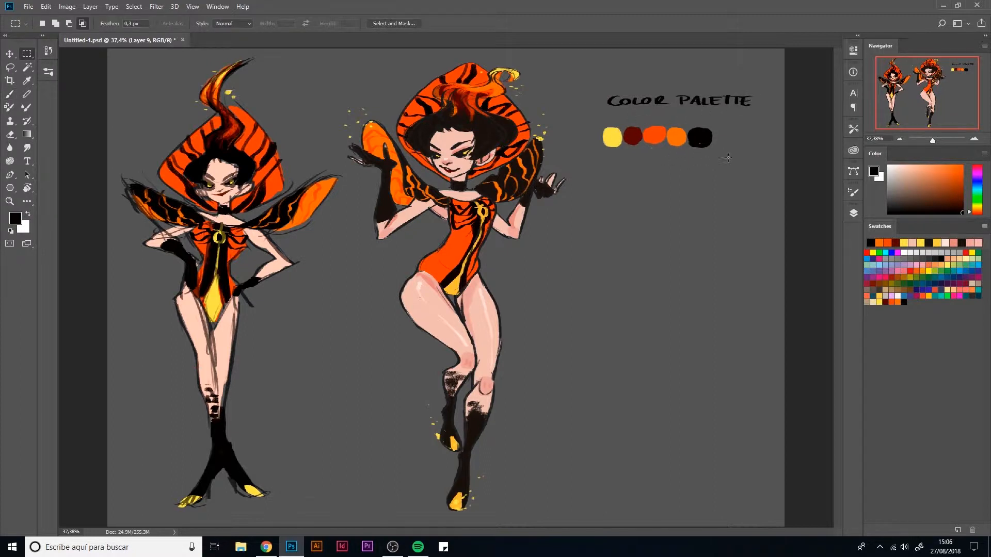
pyautogui.moveTo(730, 156)
pyautogui.mouseDown()
pyautogui.moveTo(631, 114)
pyautogui.moveTo(593, 122)
pyautogui.mouseUp()
pyautogui.hotkey('ctrl', 't')
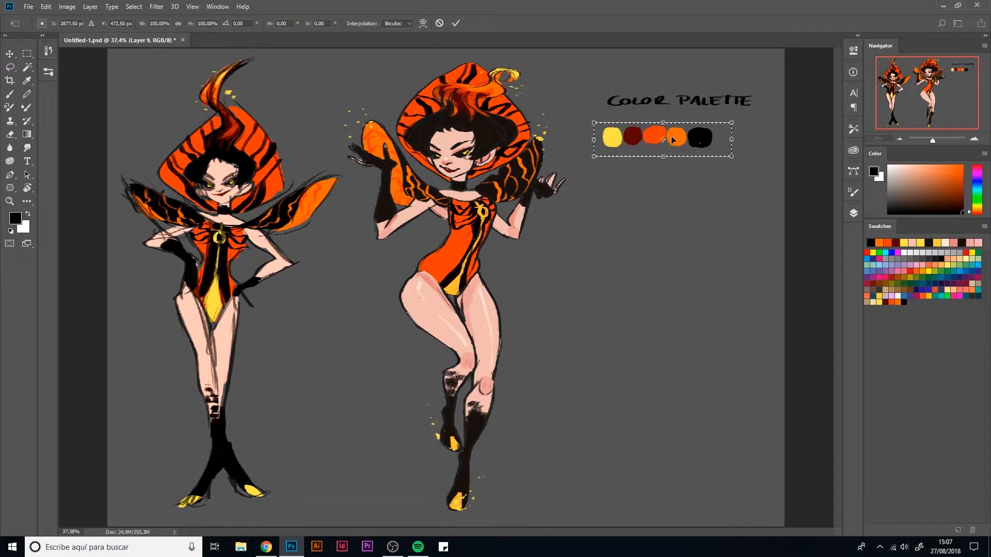
pyautogui.moveTo(676, 138); pyautogui.dragTo(694, 127)
pyautogui.press('Return')
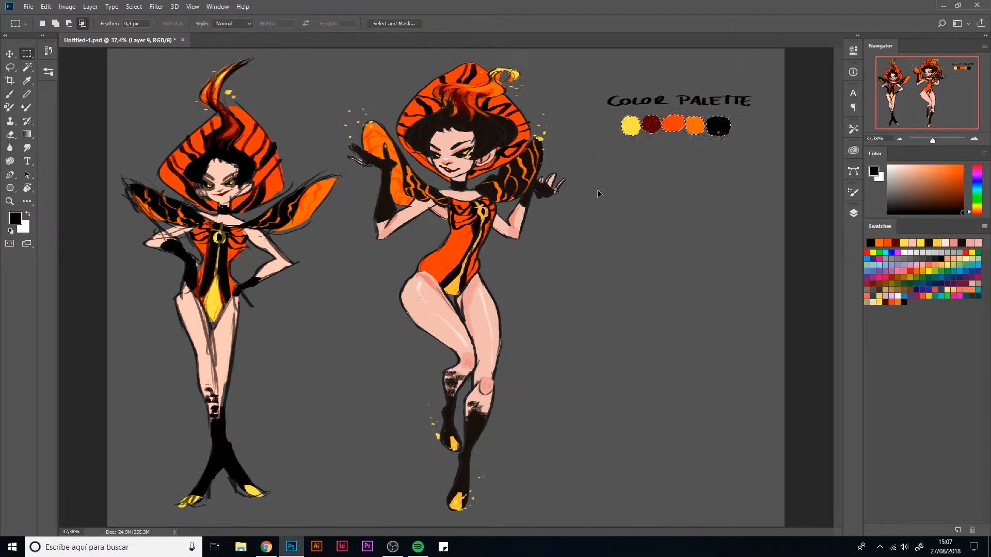
pyautogui.hotkey('ctrl', 'd')
pyautogui.press('l')
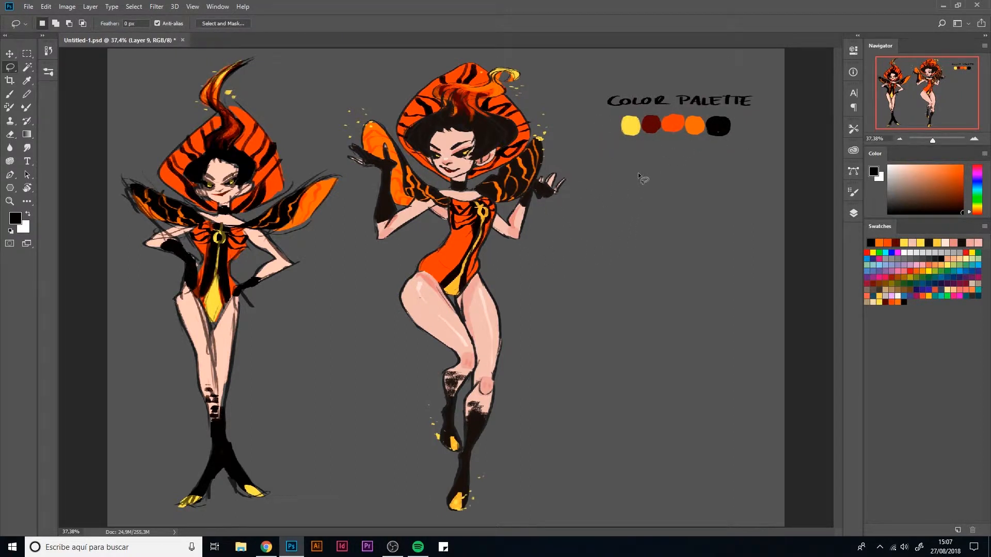
# - Sample the palette's yellow and fill a large circular selection below the swatches with it
pyautogui.press('b')
pyautogui.keyDown('alt'); pyautogui.click(630, 124); pyautogui.keyUp('alt')
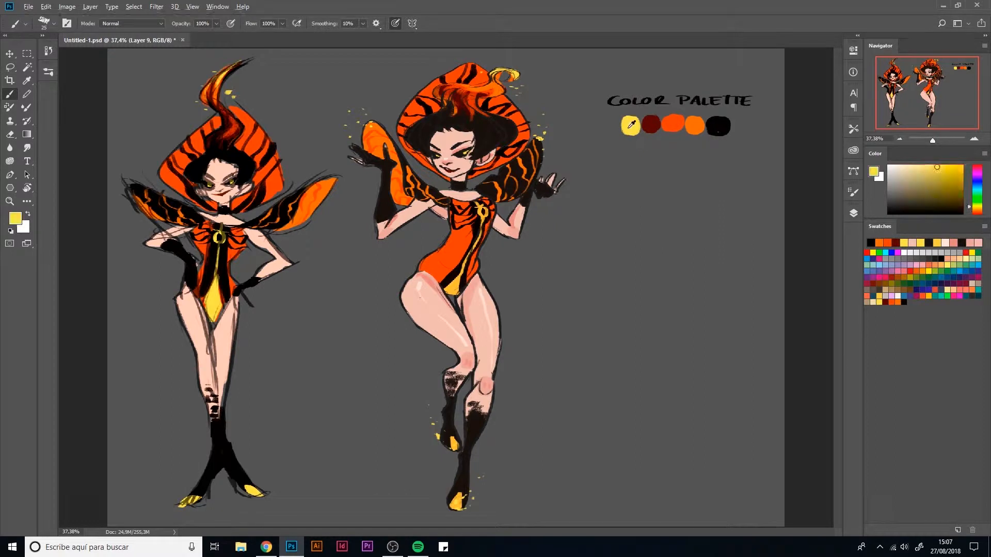
pyautogui.moveTo(480, 216)
pyautogui.mouseDown()
pyautogui.moveTo(532, 269)
pyautogui.moveTo(492, 226)
pyautogui.moveTo(493, 250)
pyautogui.moveTo(520, 268)
pyautogui.mouseUp()
pyautogui.press('e')
pyautogui.press('b')
pyautogui.press('m')
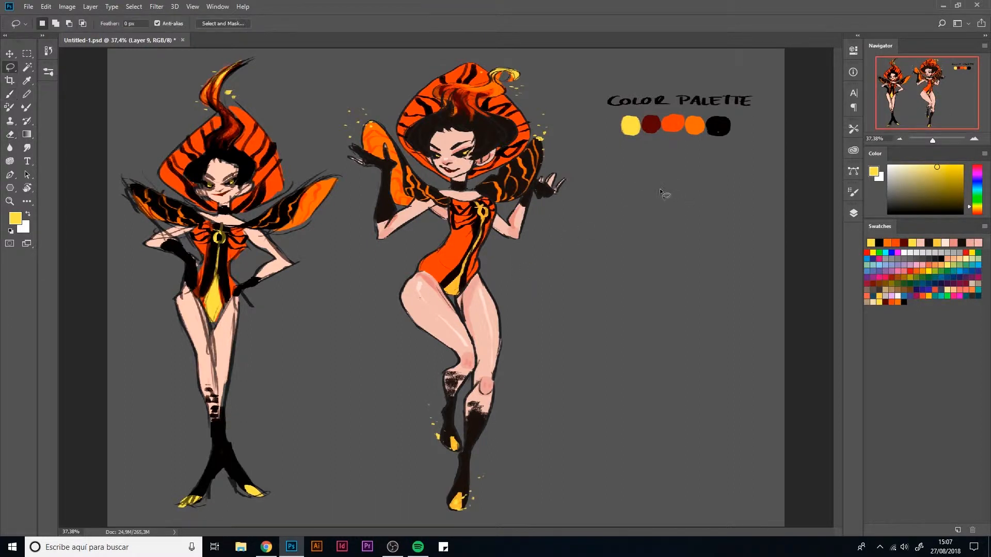
pyautogui.hotkey('shift', 'm')
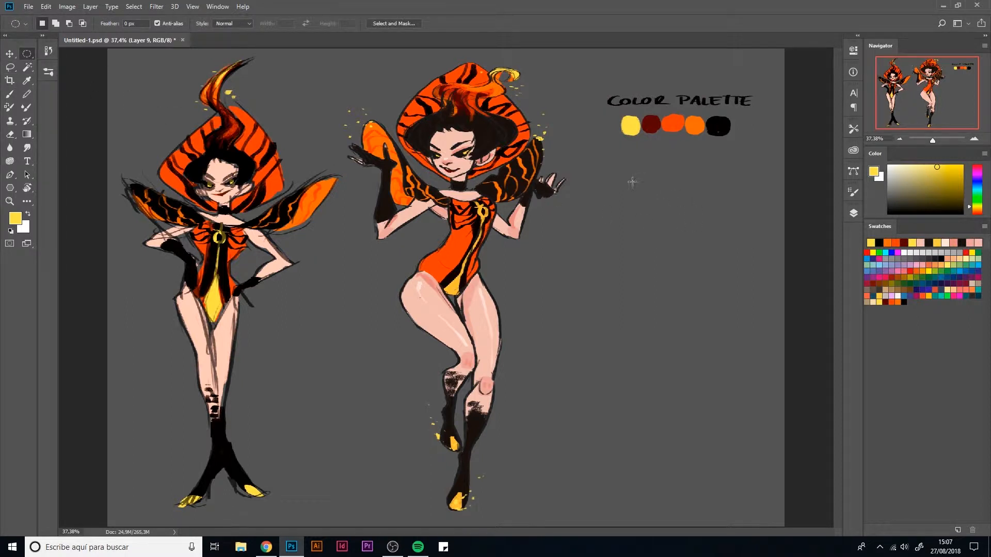
pyautogui.moveTo(623, 183); pyautogui.dragTo(735, 323)
pyautogui.press('alt')
pyautogui.hotkey('alt', 'BackSpace')
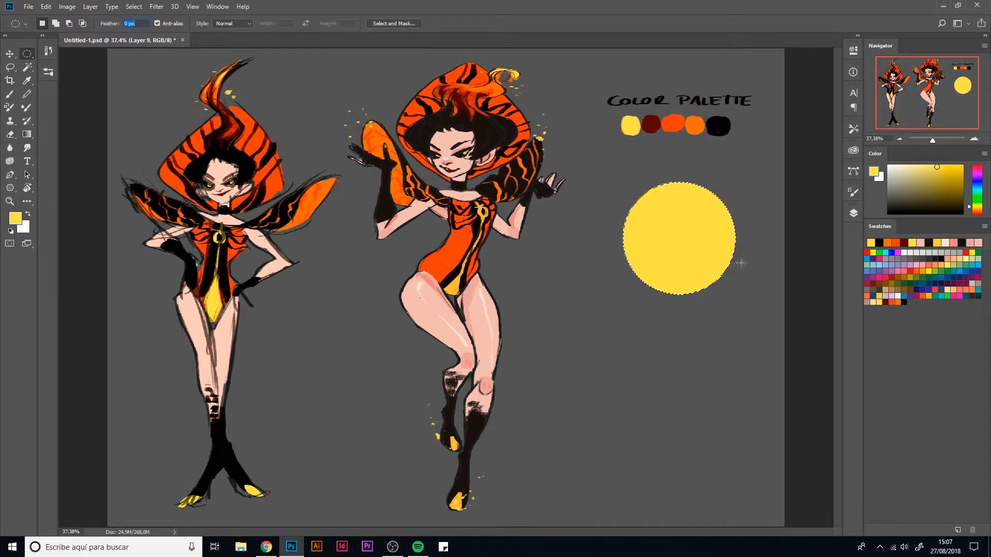
# - Duplicate the yellow circle onto a new layer and scale the copy down around its centre
pyautogui.hotkey('ctrl', 'j')
pyautogui.write('b')
pyautogui.click(660, 253)
pyautogui.click(487, 214)
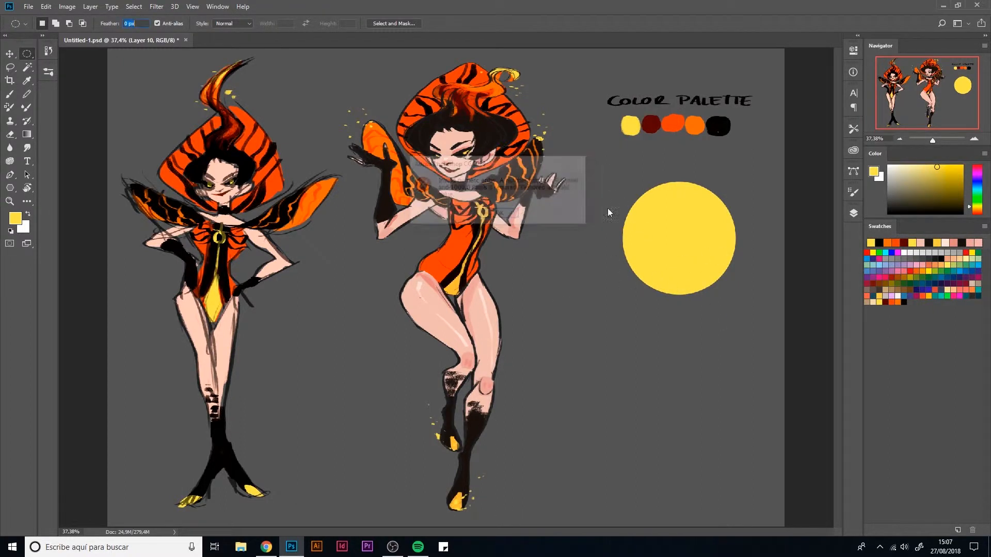
pyautogui.click(853, 213)
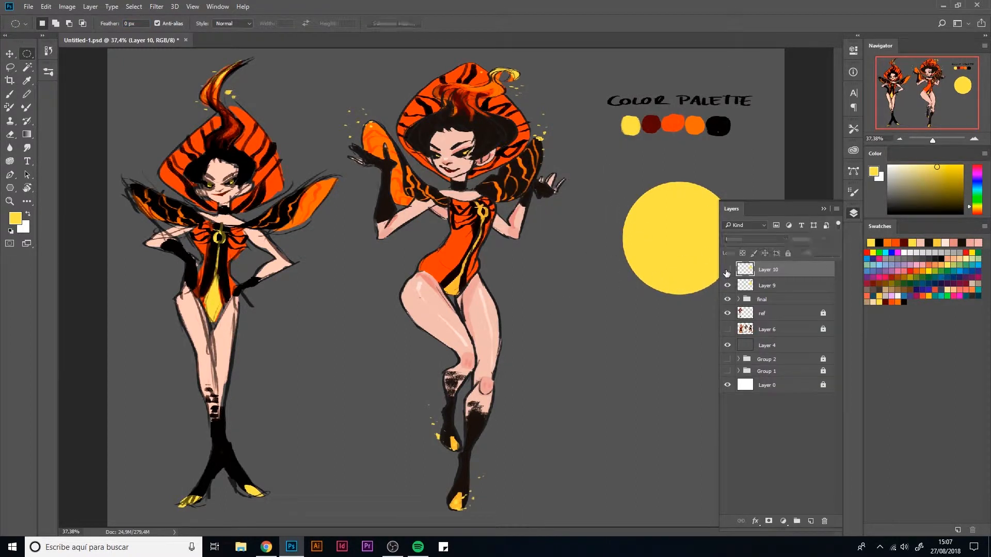
pyautogui.hotkey('ctrl', 't')
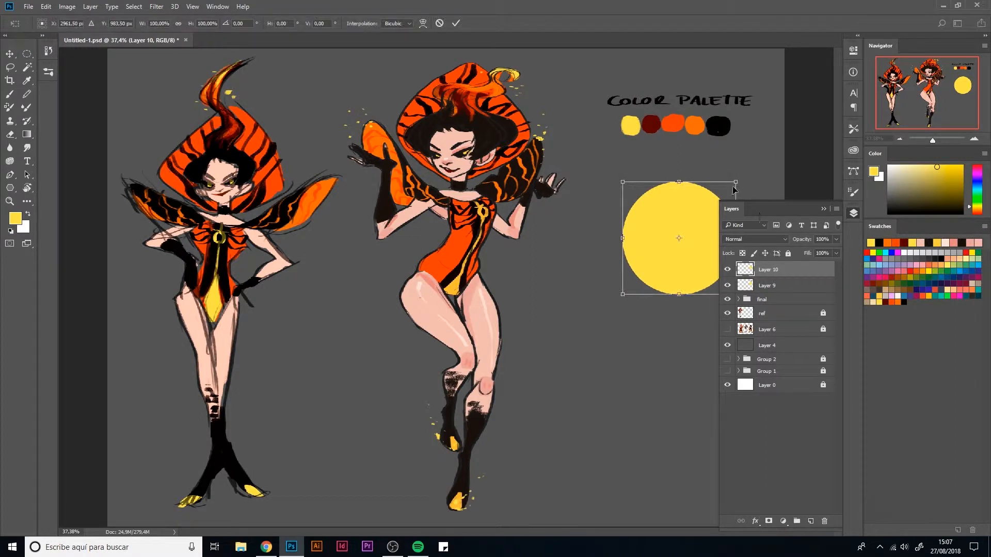
pyautogui.moveTo(738, 180); pyautogui.dragTo(722, 192)
pyautogui.press('Return')
# - Fill the smaller inner circle with black, deselect it, and sample the palette's yellow for the brush
pyautogui.press('m')
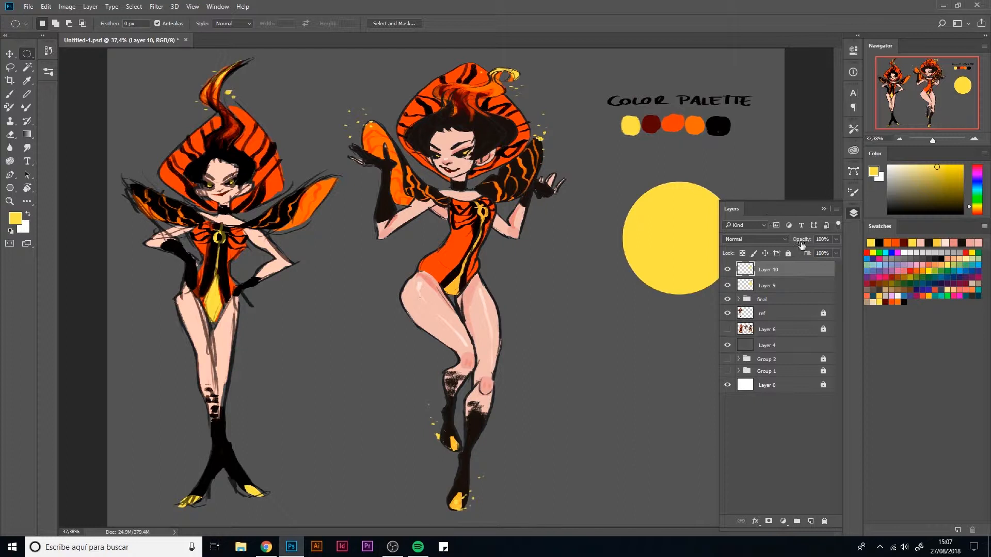
pyautogui.keyDown('ctrl'); pyautogui.click(748, 269); pyautogui.keyUp('ctrl')
pyautogui.click(901, 297)
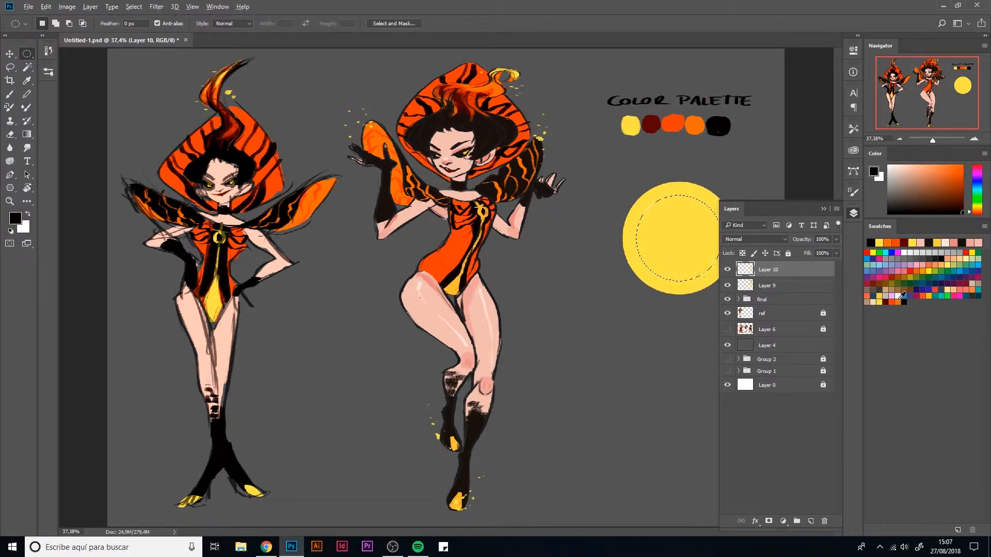
pyautogui.hotkey('alt', 'BackSpace')
pyautogui.click(853, 213)
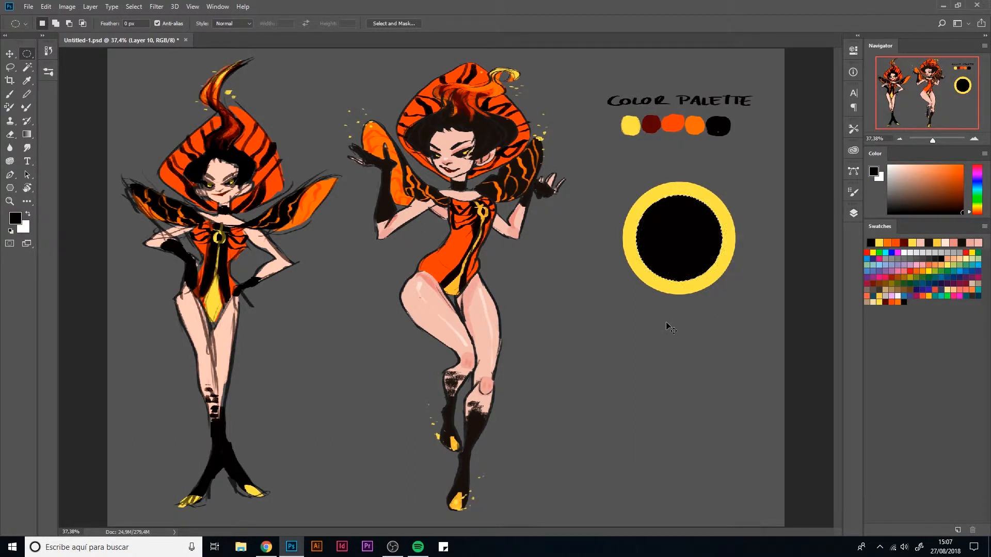
pyautogui.click(853, 214)
pyautogui.click(854, 213)
pyautogui.press('b')
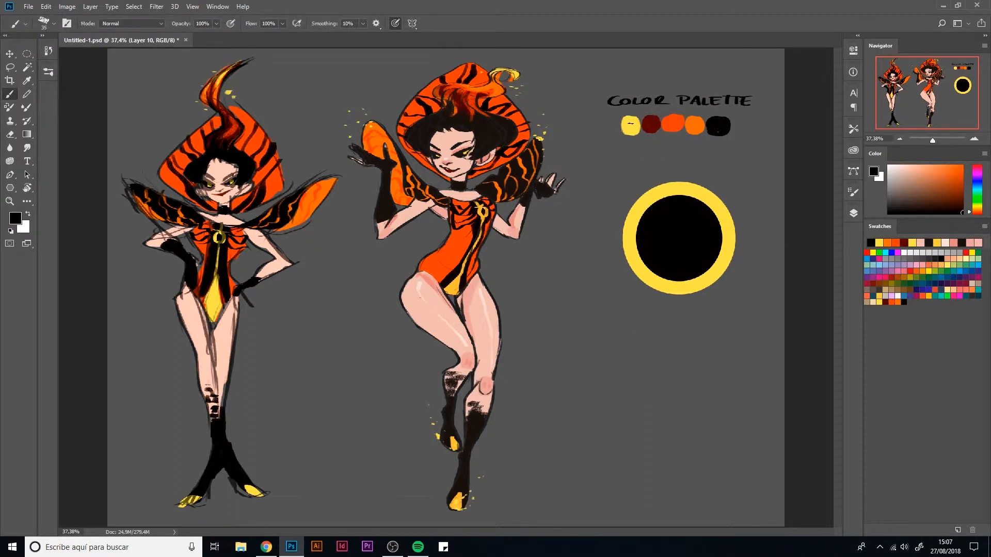
pyautogui.keyDown('alt'); pyautogui.click(631, 123); pyautogui.keyUp('alt')
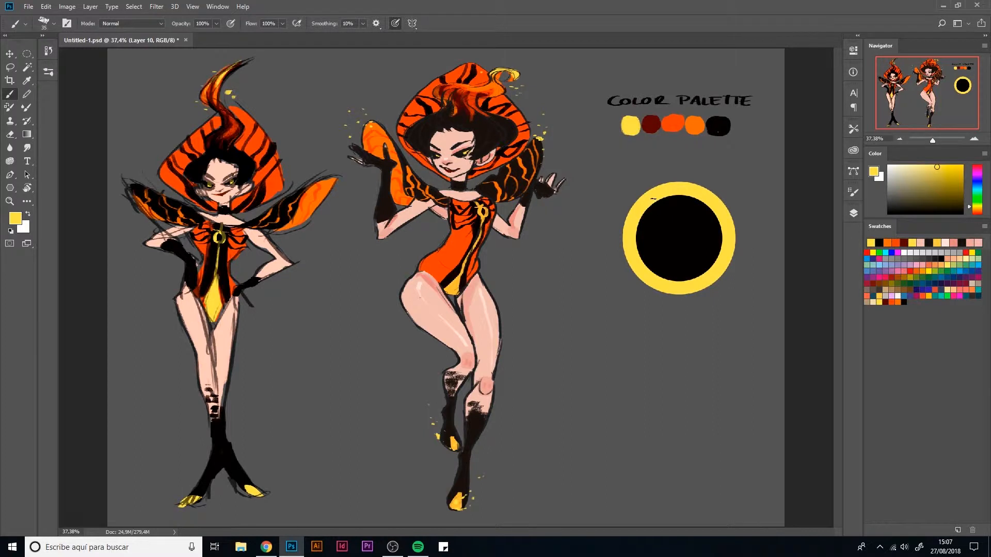
pyautogui.moveTo(653, 199); pyautogui.dragTo(652, 263)
pyautogui.hotkey('ctrl', 'z')
pyautogui.moveTo(653, 201); pyautogui.dragTo(652, 279)
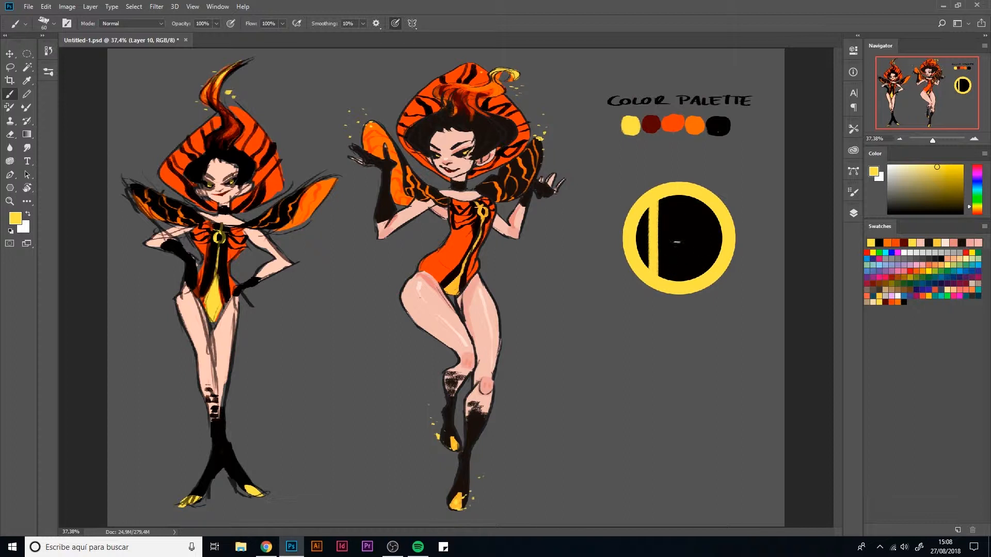
pyautogui.moveTo(654, 225); pyautogui.dragTo(710, 272)
pyautogui.hotkey('ctrl', 'z')
pyautogui.moveTo(657, 272)
pyautogui.mouseDown()
pyautogui.moveTo(706, 224)
pyautogui.moveTo(667, 230)
pyautogui.moveTo(690, 276)
pyautogui.moveTo(713, 240)
pyautogui.moveTo(702, 213)
pyautogui.mouseUp()
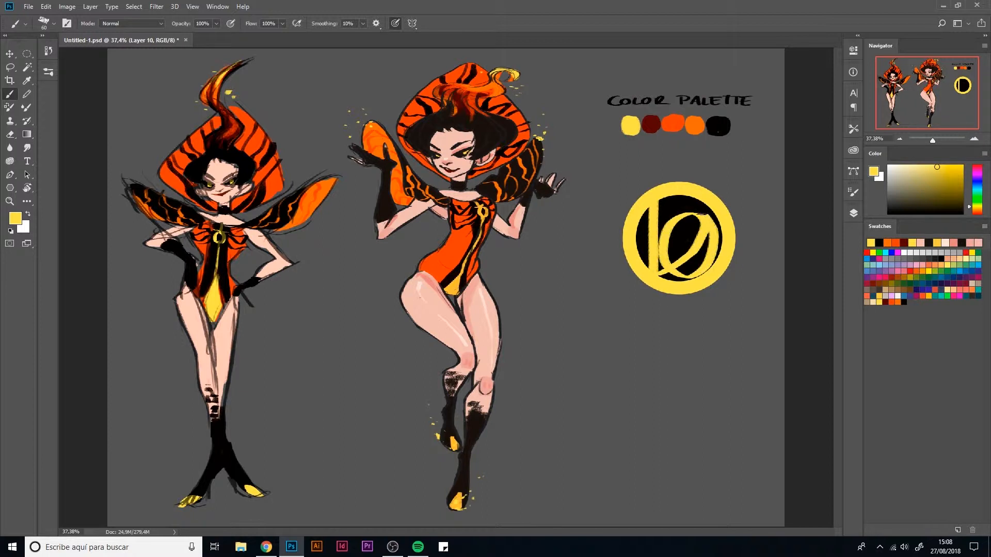
pyautogui.hotkey('ctrl', 'alt', 'z')
pyautogui.hotkey('ctrl', 'alt', 'z')
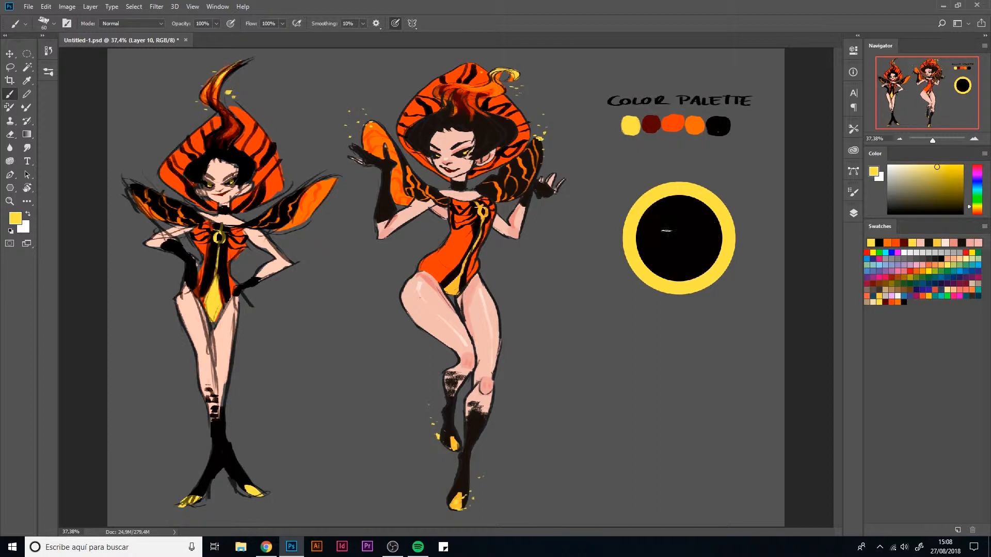
pyautogui.moveTo(630, 236)
pyautogui.mouseDown()
pyautogui.moveTo(677, 227)
pyautogui.moveTo(704, 200)
pyautogui.moveTo(642, 260)
pyautogui.moveTo(635, 246)
pyautogui.moveTo(719, 248)
pyautogui.mouseUp()
pyautogui.hotkey('ctrl', 'alt', 'z')
# - Paint a yellow script L inside the black circle and add three crown points along the ring's upper edge
pyautogui.moveTo(638, 239)
pyautogui.mouseDown()
pyautogui.moveTo(703, 233)
pyautogui.moveTo(701, 202)
pyautogui.moveTo(635, 268)
pyautogui.moveTo(653, 249)
pyautogui.moveTo(731, 257)
pyautogui.mouseUp()
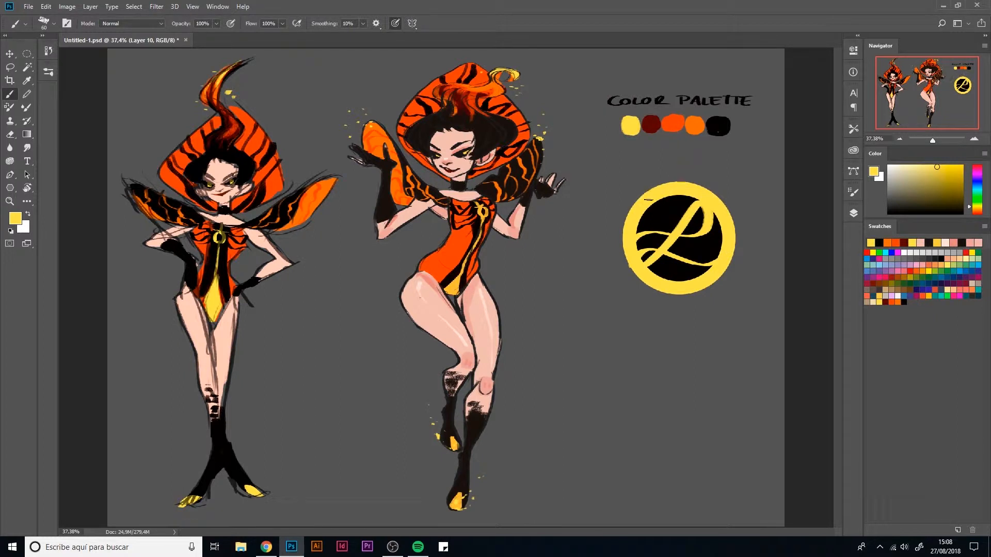
pyautogui.moveTo(648, 199)
pyautogui.mouseDown()
pyautogui.moveTo(629, 186)
pyautogui.moveTo(652, 190)
pyautogui.moveTo(678, 166)
pyautogui.moveTo(693, 185)
pyautogui.moveTo(727, 185)
pyautogui.moveTo(725, 205)
pyautogui.mouseUp()
pyautogui.moveTo(645, 193)
pyautogui.mouseDown()
pyautogui.moveTo(635, 188)
pyautogui.moveTo(683, 179)
pyautogui.mouseUp()
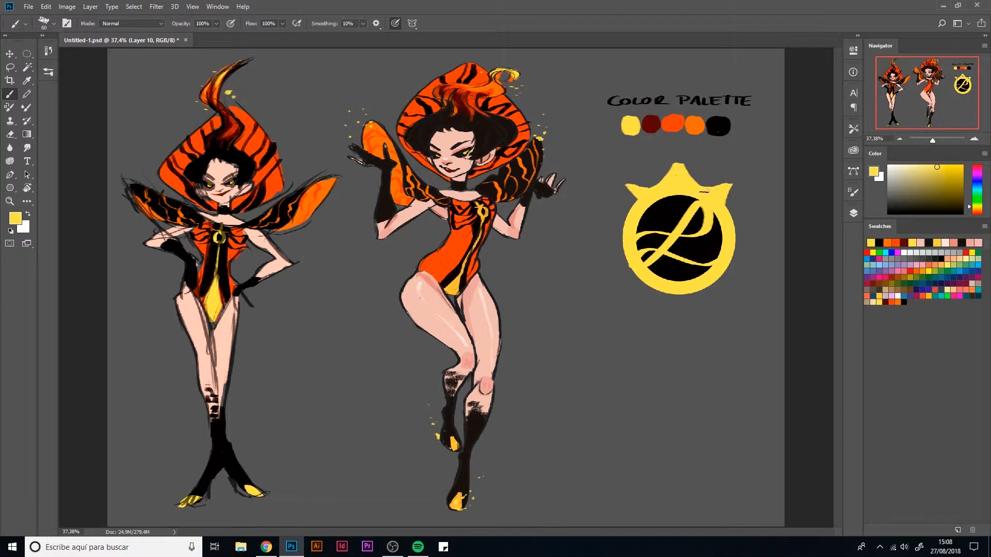
# - Clean up the ring's outer edge and sharpen the crown points with the Eraser
pyautogui.press('e')
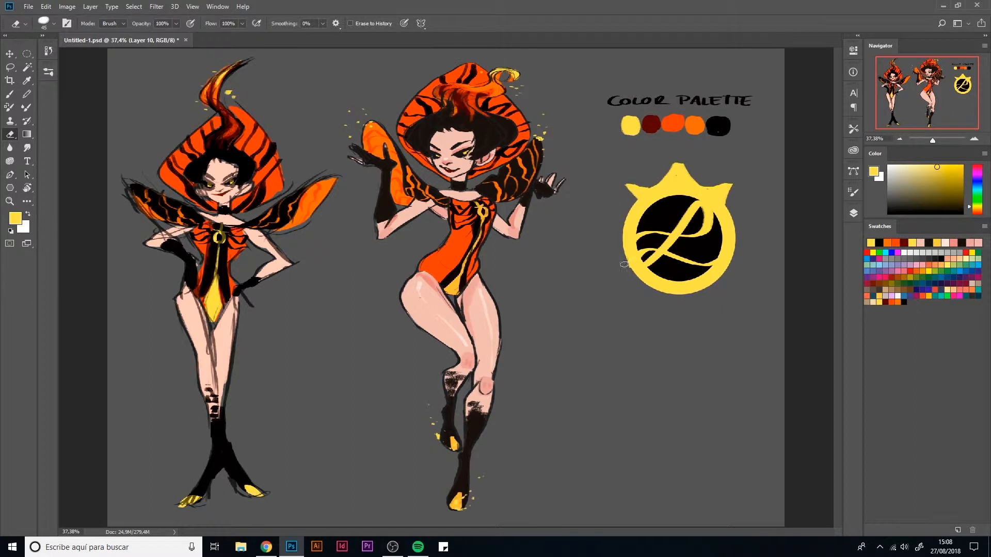
pyautogui.moveTo(624, 260); pyautogui.dragTo(640, 283)
pyautogui.moveTo(657, 177)
pyautogui.mouseDown()
pyautogui.moveTo(681, 156)
pyautogui.moveTo(695, 176)
pyautogui.moveTo(741, 176)
pyautogui.mouseUp()
# - Hand-letter "- Lava Queen" in yellow below the crowned emblem
pyautogui.press('b')
pyautogui.moveTo(616, 324)
pyautogui.mouseDown()
pyautogui.moveTo(643, 334)
pyautogui.moveTo(674, 328)
pyautogui.mouseUp()
pyautogui.hotkey('ctrl', 'alt', 'z')
pyautogui.hotkey('ctrl', 'alt', 'z')
pyautogui.hotkey('ctrl', 'alt', 'z')
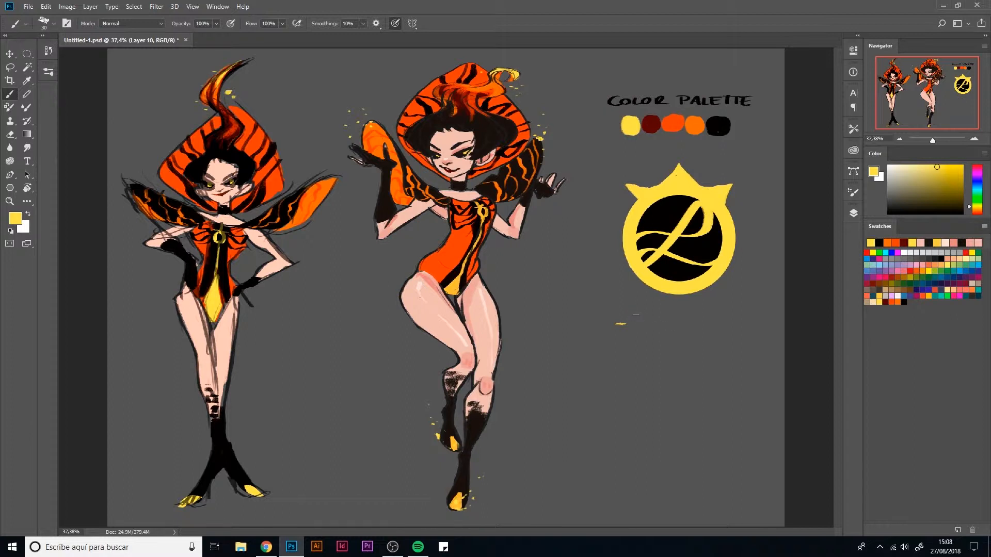
pyautogui.moveTo(636, 314); pyautogui.dragTo(645, 337)
pyautogui.moveTo(656, 328)
pyautogui.mouseDown()
pyautogui.moveTo(652, 337)
pyautogui.moveTo(745, 329)
pyautogui.moveTo(763, 339)
pyautogui.mouseUp()
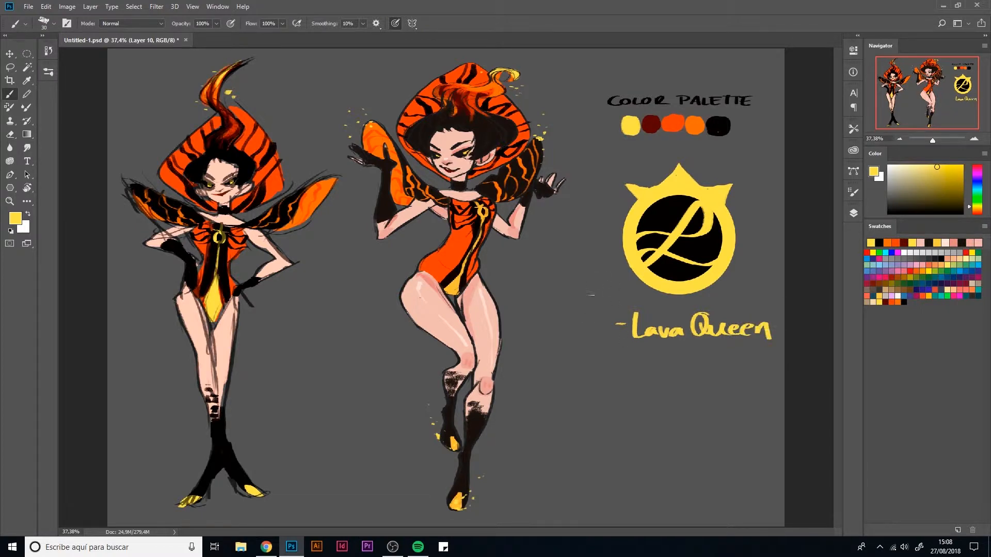
# - Sketch a script L and an underlined crown around the "Lava Queen" text, with arrows linking them and the emblem
pyautogui.moveTo(534, 279)
pyautogui.mouseDown()
pyautogui.moveTo(571, 286)
pyautogui.moveTo(547, 303)
pyautogui.moveTo(576, 300)
pyautogui.moveTo(624, 353)
pyautogui.mouseUp()
pyautogui.moveTo(686, 388)
pyautogui.mouseDown()
pyautogui.moveTo(703, 371)
pyautogui.moveTo(724, 373)
pyautogui.moveTo(707, 383)
pyautogui.moveTo(732, 387)
pyautogui.mouseUp()
pyautogui.moveTo(738, 194)
pyautogui.mouseDown()
pyautogui.moveTo(760, 212)
pyautogui.moveTo(762, 287)
pyautogui.moveTo(766, 268)
pyautogui.mouseUp()
pyautogui.moveTo(762, 353)
pyautogui.mouseDown()
pyautogui.moveTo(746, 375)
pyautogui.moveTo(757, 386)
pyautogui.mouseUp()
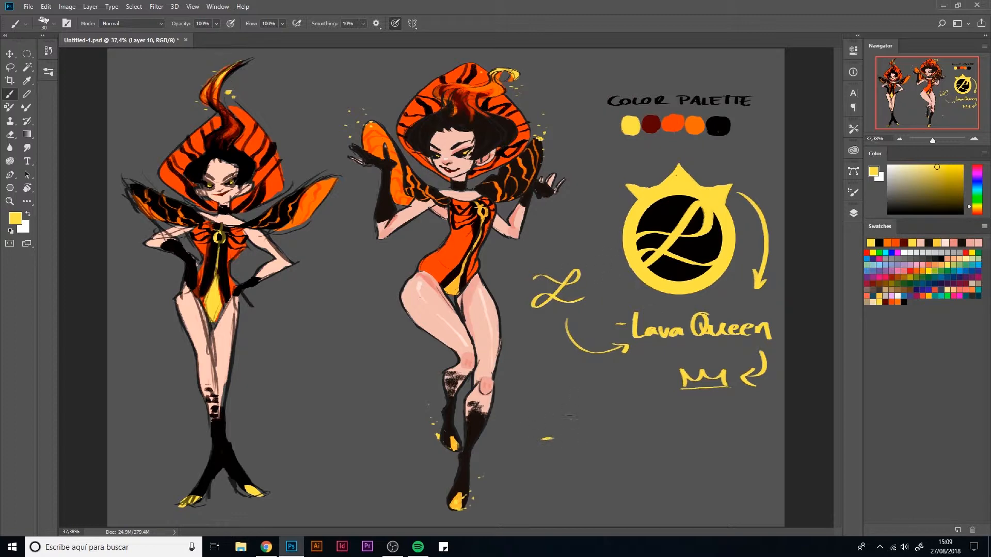
# - Hand-letter the note "- Name of S. hero" in yellow below the crown sketch
pyautogui.moveTo(567, 450)
pyautogui.mouseDown()
pyautogui.moveTo(582, 425)
pyautogui.moveTo(601, 449)
pyautogui.moveTo(653, 447)
pyautogui.mouseUp()
pyautogui.moveTo(665, 447)
pyautogui.mouseDown()
pyautogui.moveTo(673, 431)
pyautogui.moveTo(676, 468)
pyautogui.mouseUp()
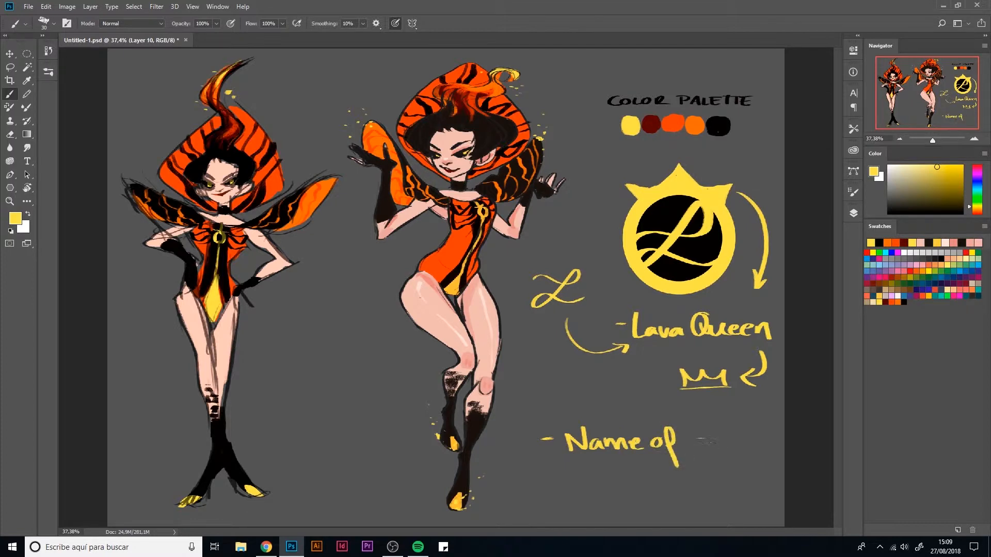
pyautogui.moveTo(703, 430); pyautogui.dragTo(697, 454)
pyautogui.moveTo(723, 421)
pyautogui.mouseDown()
pyautogui.moveTo(718, 454)
pyautogui.moveTo(734, 453)
pyautogui.mouseUp()
pyautogui.moveTo(737, 447)
pyautogui.mouseDown()
pyautogui.moveTo(746, 453)
pyautogui.moveTo(754, 443)
pyautogui.mouseUp()
pyautogui.moveTo(762, 442); pyautogui.dragTo(761, 442)
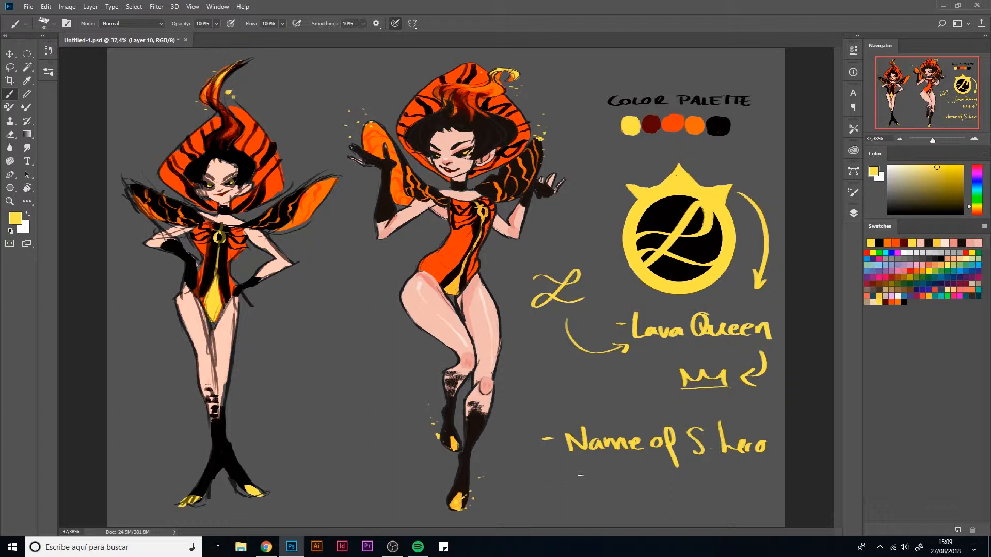
# - Add the note "- Color. P." in yellow below the "Name of S. hero" line
pyautogui.moveTo(583, 473); pyautogui.dragTo(576, 488)
pyautogui.moveTo(595, 481); pyautogui.dragTo(607, 489)
pyautogui.moveTo(621, 482)
pyautogui.mouseDown()
pyautogui.moveTo(660, 493)
pyautogui.moveTo(660, 483)
pyautogui.mouseUp()
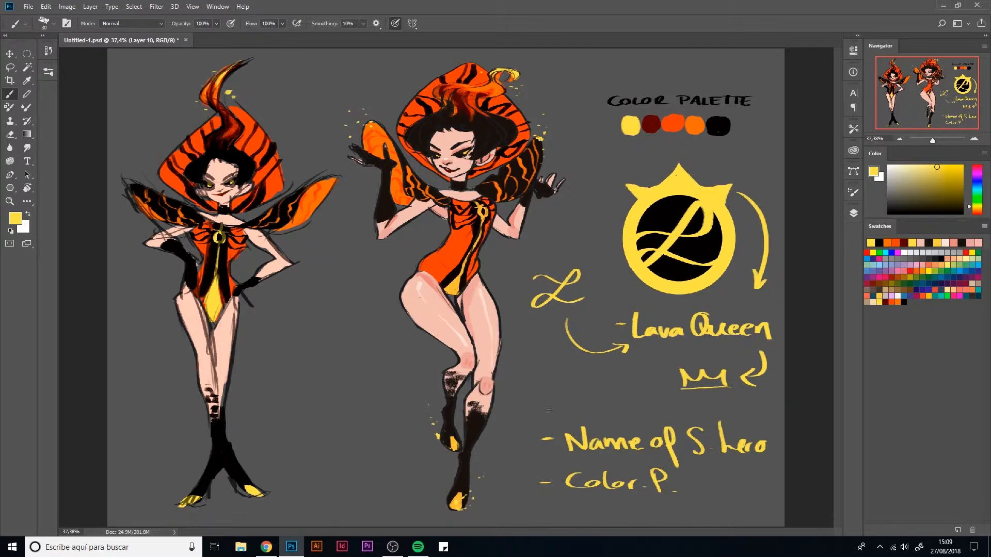
# - Add the note "- Play w. name" in yellow above the "Name of S. hero" line
pyautogui.moveTo(562, 397); pyautogui.dragTo(564, 420)
pyautogui.moveTo(562, 398)
pyautogui.mouseDown()
pyautogui.moveTo(580, 414)
pyautogui.moveTo(603, 407)
pyautogui.moveTo(612, 423)
pyautogui.moveTo(633, 406)
pyautogui.moveTo(618, 400)
pyautogui.moveTo(642, 410)
pyautogui.mouseUp()
pyautogui.moveTo(653, 404); pyautogui.dragTo(727, 404)
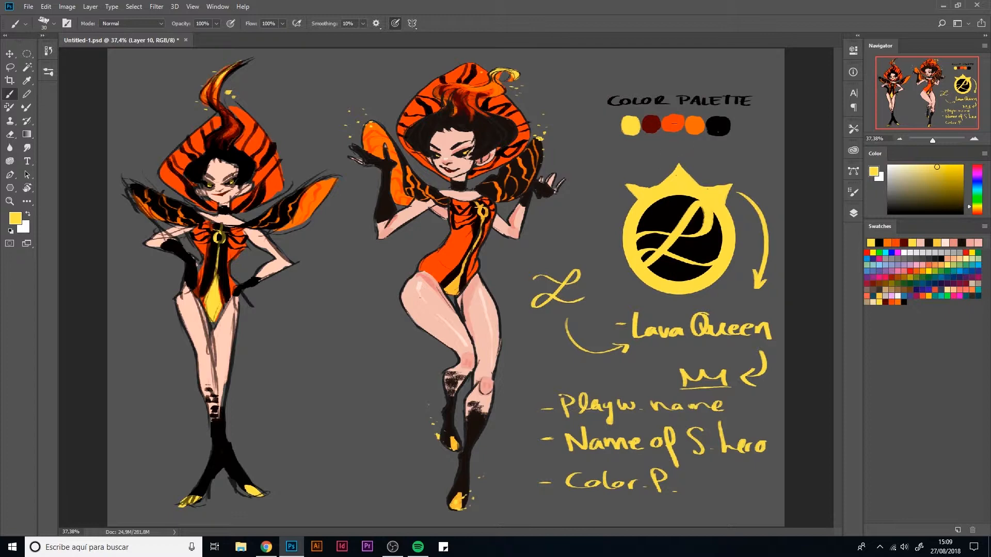
pyautogui.press('i')
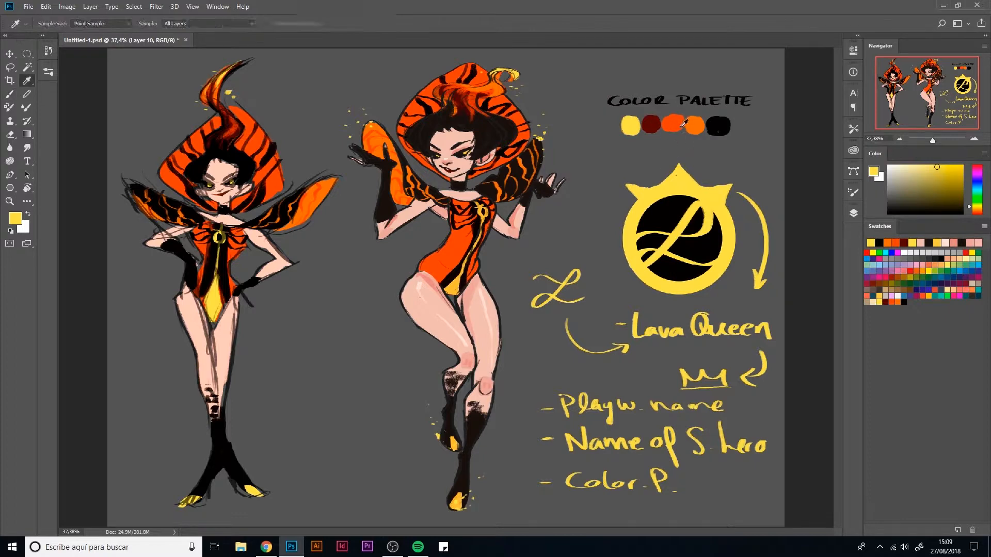
pyautogui.click(674, 123)
pyautogui.press('b')
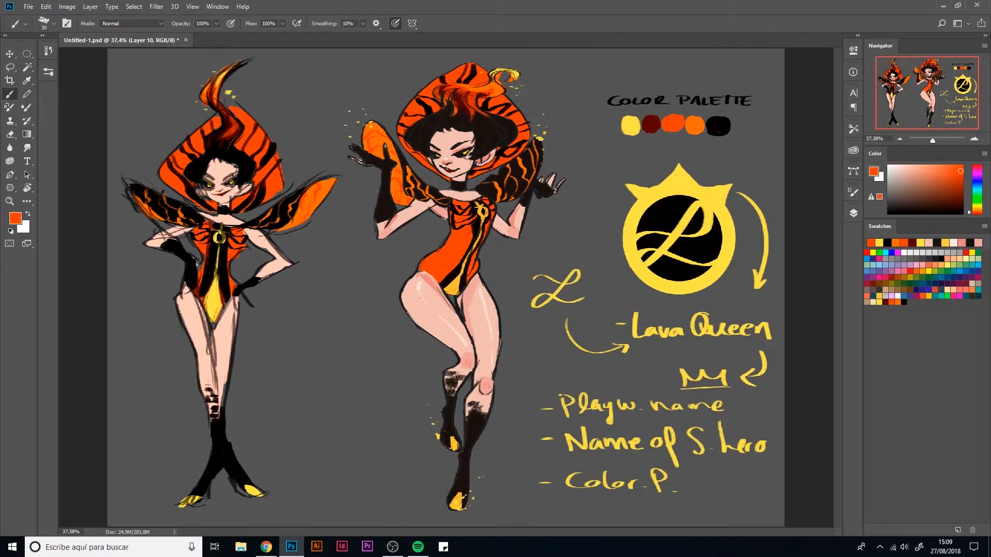
pyautogui.moveTo(672, 256); pyautogui.dragTo(673, 269)
pyautogui.hotkey('ctrl', 'z')
pyautogui.keyDown('alt'); pyautogui.click(631, 125); pyautogui.keyUp('alt')
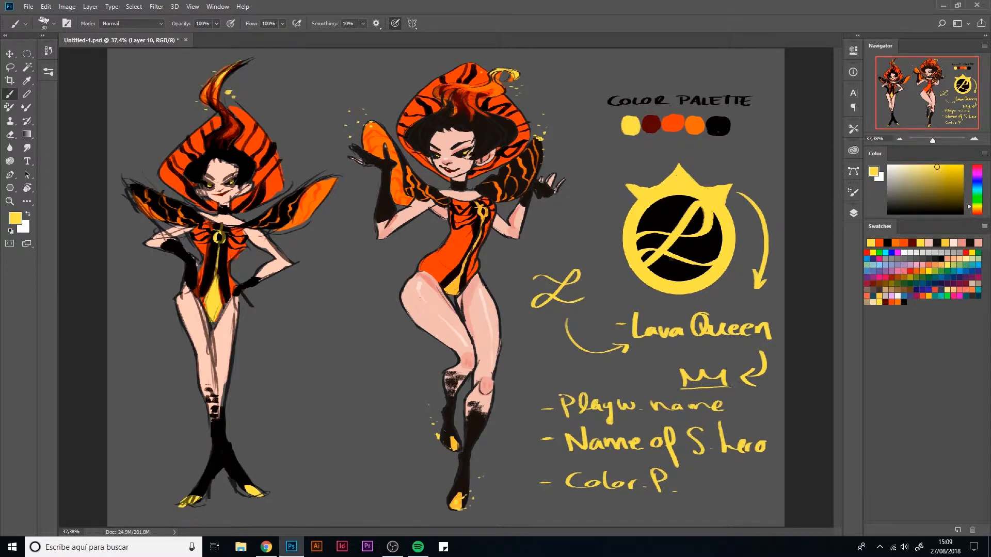
pyautogui.moveTo(672, 259); pyautogui.dragTo(673, 270)
pyautogui.moveTo(704, 236); pyautogui.dragTo(705, 247)
pyautogui.hotkey('ctrl', 'z')
pyautogui.hotkey('ctrl', 'z')
# - Hand-letter the notes "Avoid details" and "Clear" in yellow beside the emblem, with a curved arrow leading down from "Clear"
pyautogui.moveTo(552, 235)
pyautogui.mouseDown()
pyautogui.moveTo(595, 229)
pyautogui.moveTo(548, 247)
pyautogui.mouseUp()
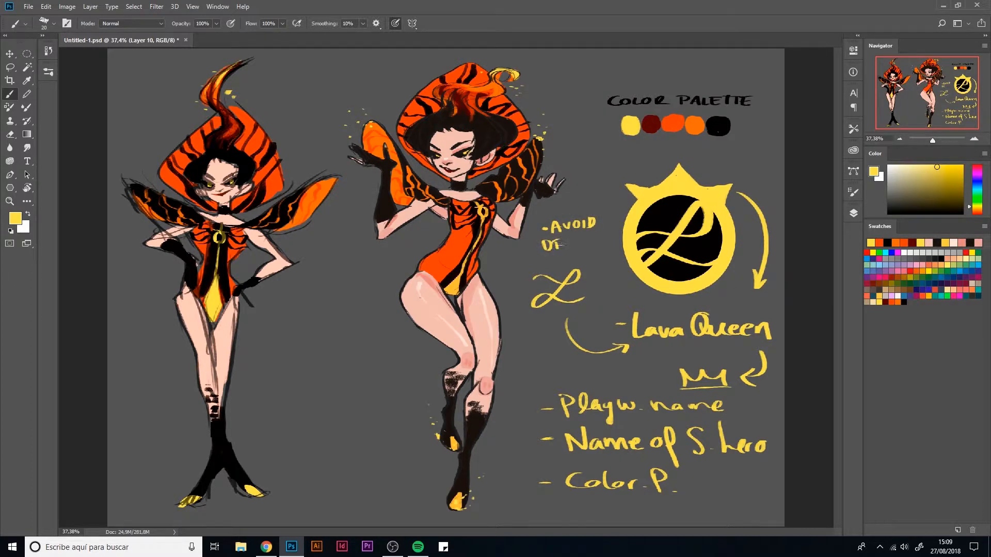
pyautogui.moveTo(576, 253); pyautogui.dragTo(604, 253)
pyautogui.moveTo(587, 159); pyautogui.dragTo(604, 192)
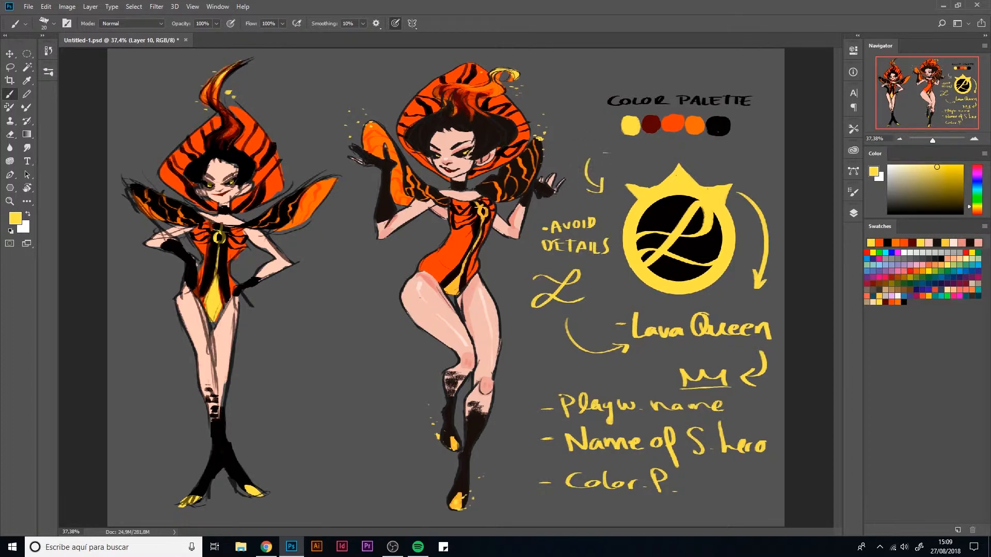
pyautogui.moveTo(609, 149)
pyautogui.mouseDown()
pyautogui.moveTo(609, 163)
pyautogui.moveTo(628, 163)
pyautogui.mouseUp()
pyautogui.moveTo(627, 151)
pyautogui.mouseDown()
pyautogui.moveTo(635, 163)
pyautogui.moveTo(676, 161)
pyautogui.mouseUp()
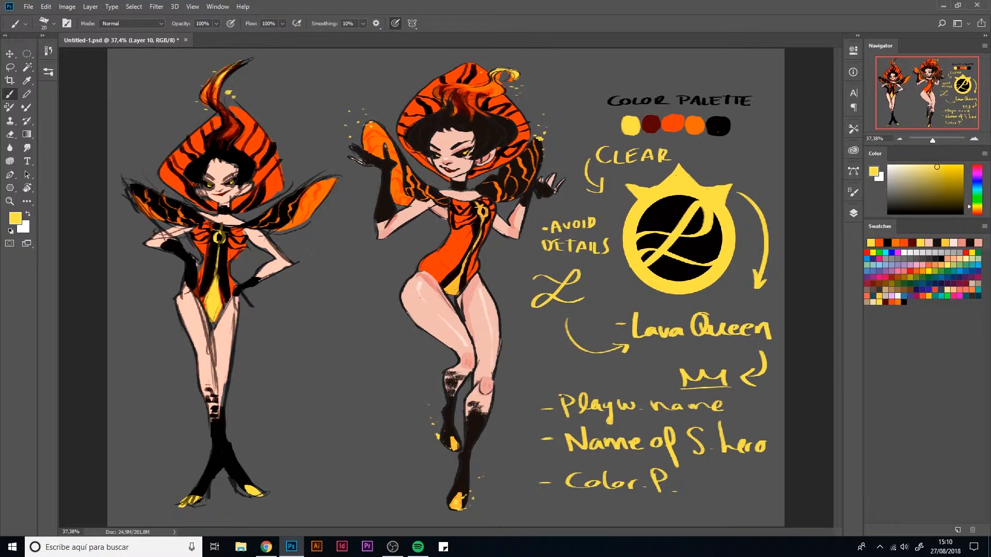
# - Draw three small orange chevrons in the emblem's black areas and hand-letter "Royalty" in orange above its crown
pyautogui.keyDown('alt'); pyautogui.click(678, 122); pyautogui.keyUp('alt')
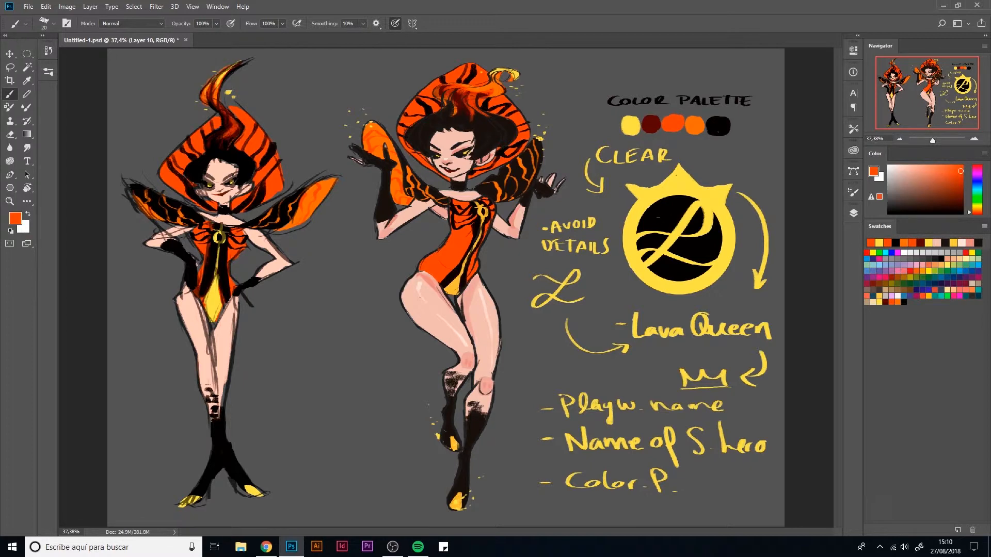
pyautogui.moveTo(658, 218); pyautogui.dragTo(667, 210)
pyautogui.moveTo(689, 242)
pyautogui.mouseDown()
pyautogui.moveTo(691, 254)
pyautogui.moveTo(666, 264)
pyautogui.moveTo(672, 271)
pyautogui.mouseUp()
pyautogui.moveTo(701, 164)
pyautogui.mouseDown()
pyautogui.moveTo(719, 154)
pyautogui.moveTo(732, 169)
pyautogui.moveTo(768, 144)
pyautogui.moveTo(766, 175)
pyautogui.mouseUp()
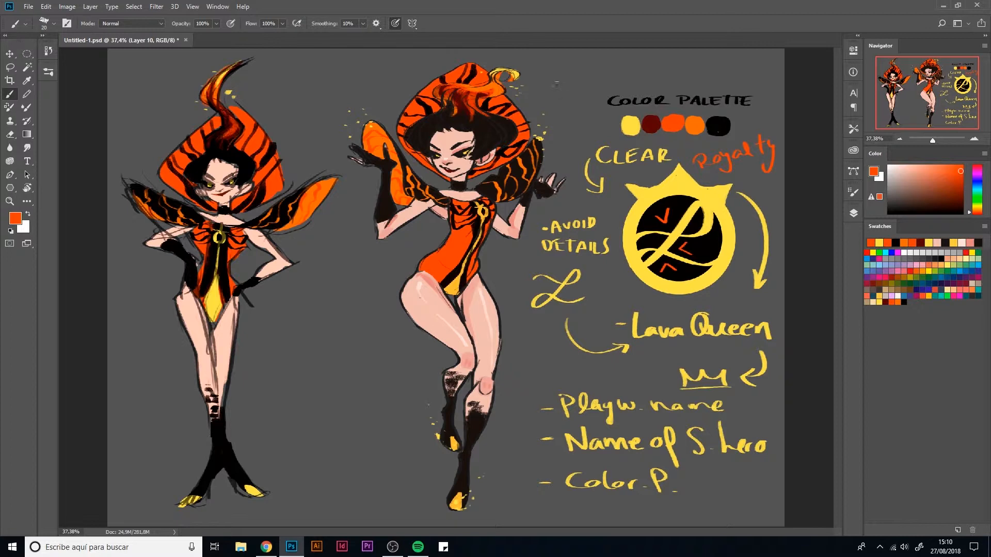
# - Hand-letter "Handwr. typo" in orange above the colour palette title and set the brush colour to black
pyautogui.moveTo(554, 71)
pyautogui.mouseDown()
pyautogui.moveTo(552, 91)
pyautogui.moveTo(598, 81)
pyautogui.moveTo(602, 63)
pyautogui.moveTo(621, 77)
pyautogui.mouseUp()
pyautogui.hotkey('ctrl', 'z')
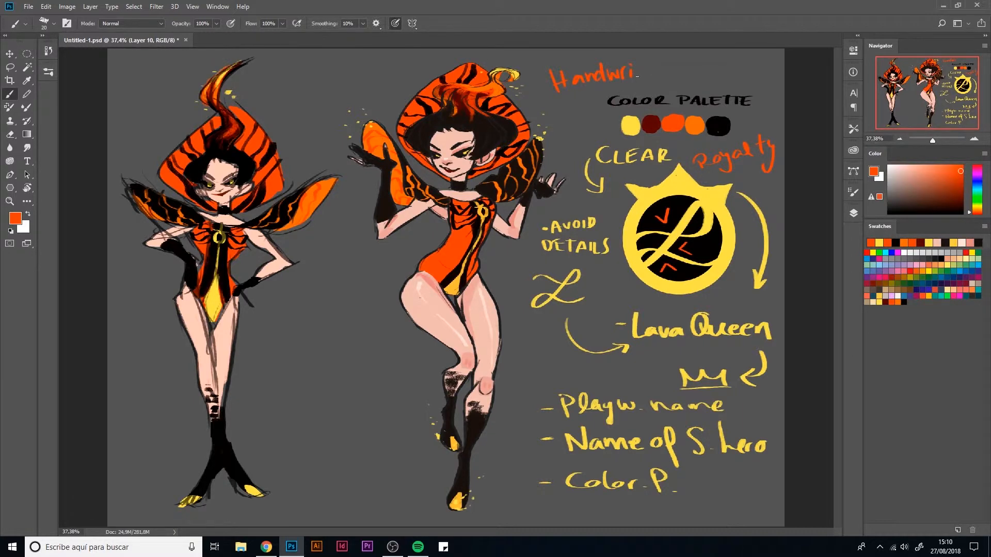
pyautogui.hotkey('ctrl', 'z')
pyautogui.moveTo(641, 64)
pyautogui.mouseDown()
pyautogui.moveTo(659, 91)
pyautogui.moveTo(673, 75)
pyautogui.mouseUp()
pyautogui.moveTo(908, 199); pyautogui.dragTo(888, 214)
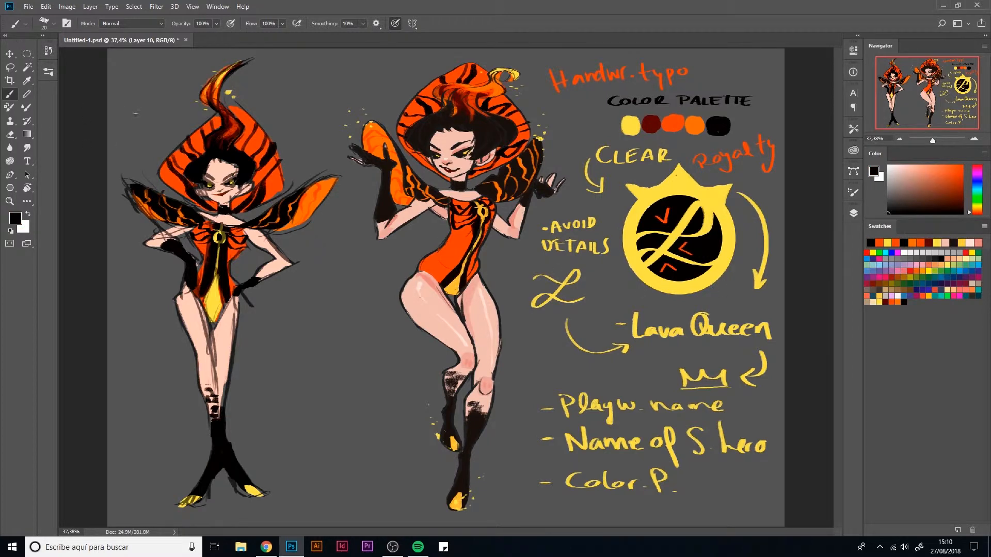
pyautogui.moveTo(113, 117)
pyautogui.mouseDown()
pyautogui.moveTo(126, 127)
pyautogui.moveTo(113, 113)
pyautogui.moveTo(125, 95)
pyautogui.mouseUp()
pyautogui.moveTo(136, 131); pyautogui.dragTo(139, 131)
pyautogui.moveTo(143, 131)
pyautogui.mouseDown()
pyautogui.moveTo(148, 109)
pyautogui.moveTo(135, 90)
pyautogui.mouseUp()
pyautogui.moveTo(147, 91); pyautogui.dragTo(134, 76)
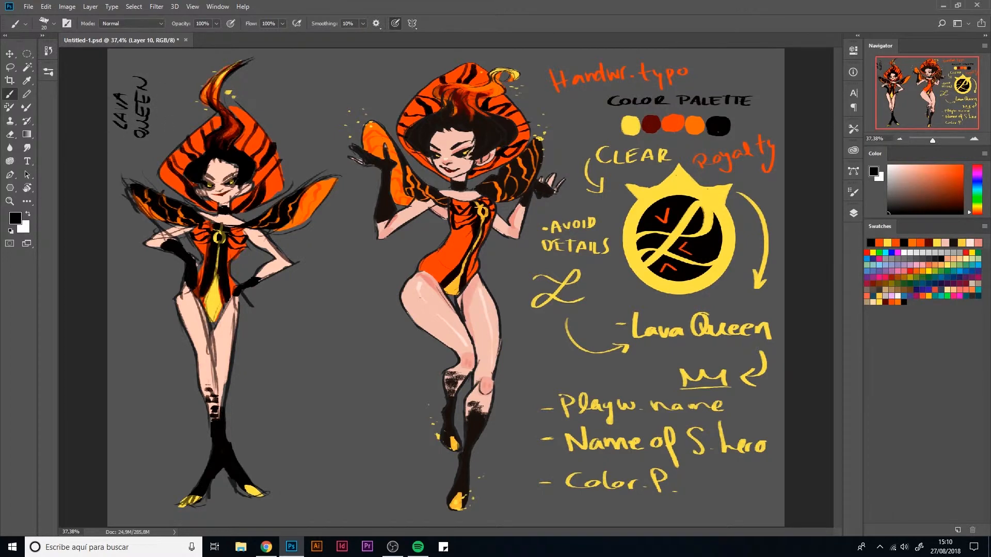
pyautogui.press('e')
pyautogui.moveTo(123, 128); pyautogui.dragTo(113, 93)
pyautogui.moveTo(135, 142)
pyautogui.mouseDown()
pyautogui.moveTo(145, 133)
pyautogui.moveTo(141, 83)
pyautogui.mouseUp()
# - Hand-letter "Lava Queen" horizontally in black in the empty area between the two figures' lower legs
pyautogui.press('b')
pyautogui.moveTo(263, 399)
pyautogui.mouseDown()
pyautogui.moveTo(265, 418)
pyautogui.moveTo(279, 418)
pyautogui.mouseUp()
pyautogui.moveTo(275, 418)
pyautogui.mouseDown()
pyautogui.moveTo(283, 406)
pyautogui.moveTo(294, 418)
pyautogui.moveTo(307, 408)
pyautogui.moveTo(309, 418)
pyautogui.moveTo(361, 414)
pyautogui.moveTo(338, 408)
pyautogui.mouseUp()
pyautogui.hotkey('ctrl', 'alt', 'z')
pyautogui.hotkey('ctrl', 'alt', 'z')
pyautogui.hotkey('ctrl', 'alt', 'z')
pyautogui.hotkey('ctrl', 'alt', 'z')
pyautogui.moveTo(341, 408); pyautogui.dragTo(347, 414)
pyautogui.moveTo(341, 408); pyautogui.dragTo(351, 414)
pyautogui.moveTo(351, 414); pyautogui.dragTo(357, 407)
pyautogui.moveTo(361, 408); pyautogui.dragTo(373, 406)
# - Hand-letter "Ref. sheet" in black directly beneath the new black "Lava Queen" lettering
pyautogui.moveTo(286, 429)
pyautogui.mouseDown()
pyautogui.moveTo(288, 438)
pyautogui.moveTo(334, 439)
pyautogui.mouseUp()
pyautogui.click(331, 438)
pyautogui.moveTo(345, 429); pyautogui.dragTo(351, 439)
pyautogui.moveTo(345, 434); pyautogui.dragTo(368, 437)
pyautogui.moveTo(358, 431); pyautogui.dragTo(370, 438)
pyautogui.moveTo(372, 431); pyautogui.dragTo(390, 429)
pyautogui.moveTo(388, 429)
pyautogui.mouseDown()
pyautogui.moveTo(345, 463)
pyautogui.moveTo(254, 445)
pyautogui.moveTo(250, 384)
pyautogui.moveTo(391, 403)
pyautogui.moveTo(394, 457)
pyautogui.mouseUp()
# - Scale the black "Lava Queen Ref. sheet" title to about 77.5%, rotate it to read vertically upward, and place it in the canvas's upper-left corner
pyautogui.press('l')
pyautogui.hotkey('ctrl', 't')
pyautogui.moveTo(411, 366); pyautogui.dragTo(369, 388)
pyautogui.moveTo(346, 425); pyautogui.dragTo(222, 121)
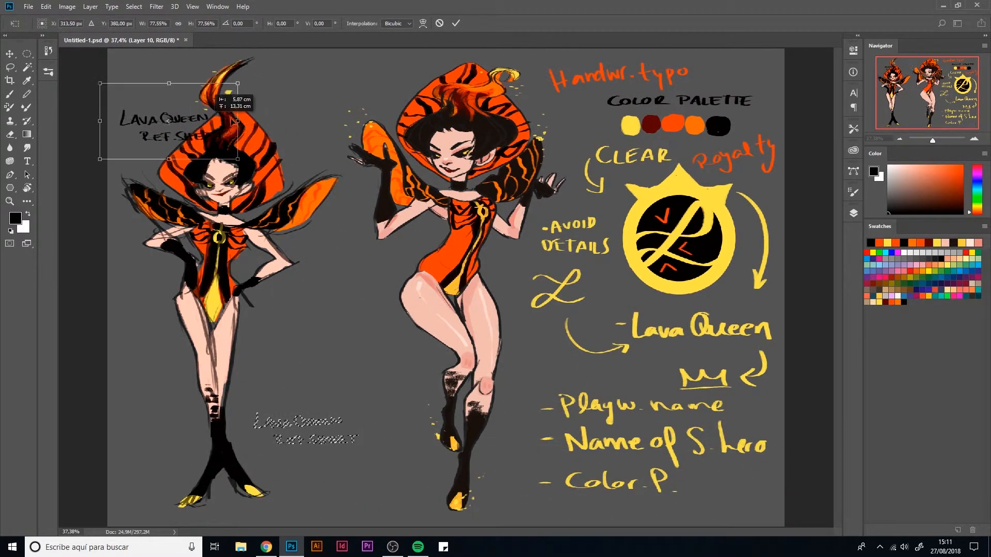
pyautogui.moveTo(297, 131); pyautogui.dragTo(202, 27)
pyautogui.moveTo(185, 93); pyautogui.dragTo(106, 83)
pyautogui.press('Return')
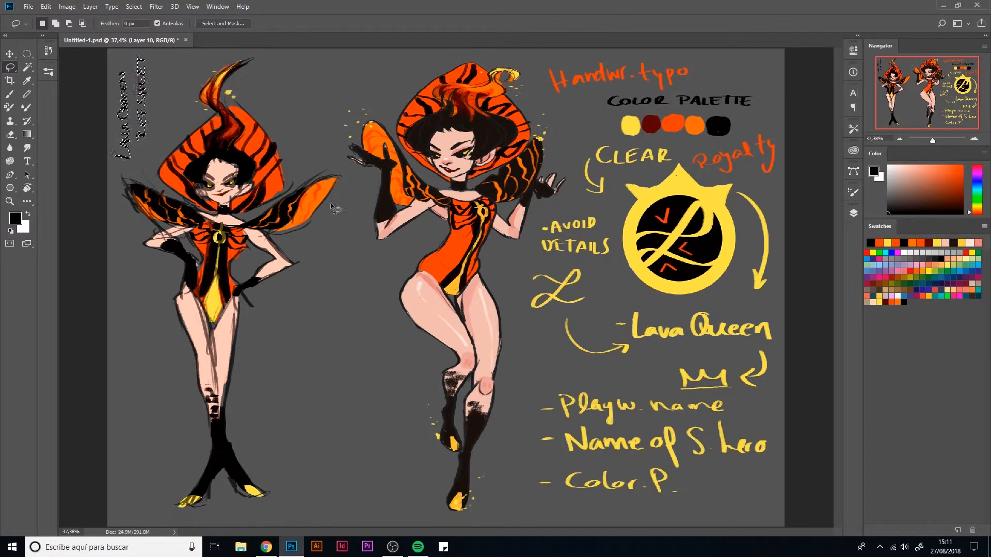
pyautogui.hotkey('ctrl', 'd')
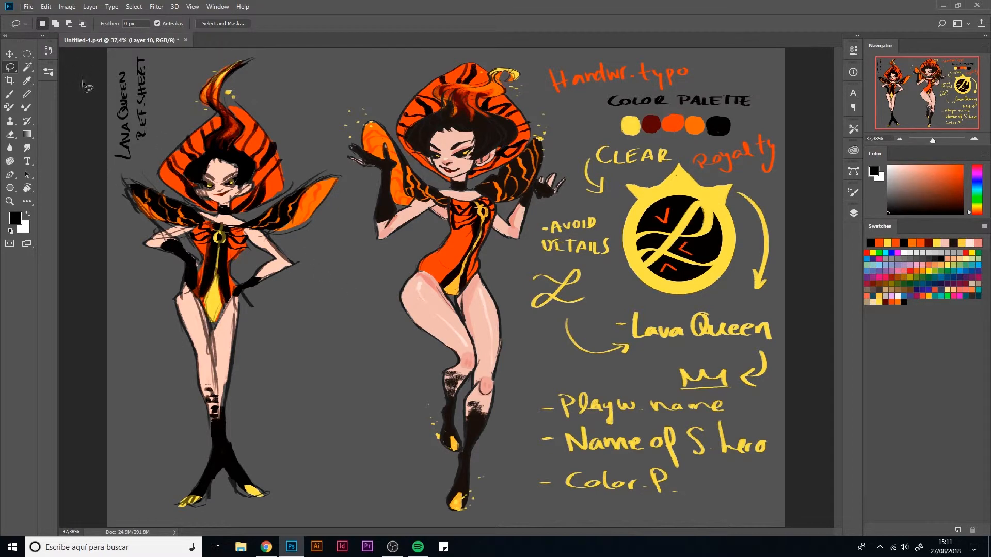
# - Hand-letter the note "Glows" in white between the figures' heads, with a curved arrow to the posing figure's raised hand
pyautogui.press('b')
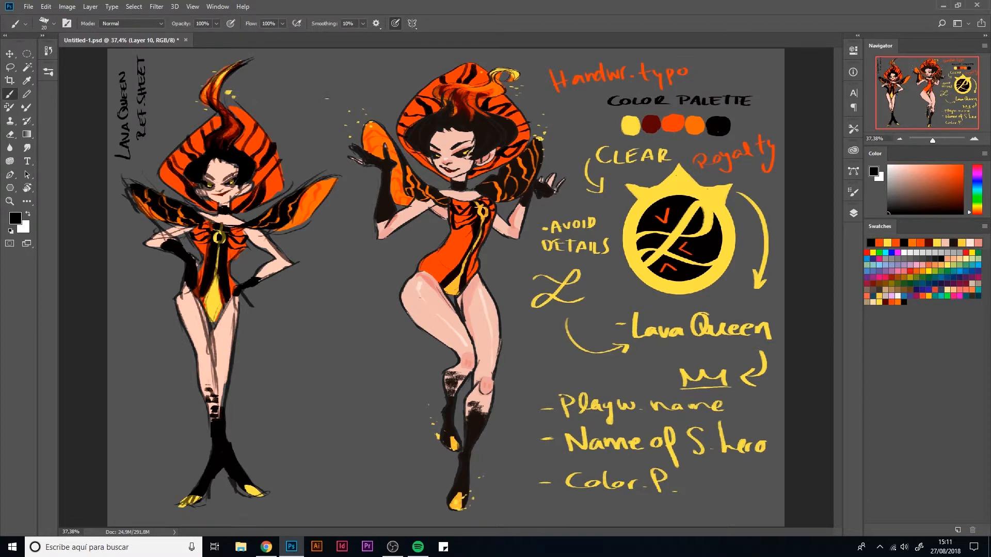
pyautogui.moveTo(317, 93); pyautogui.dragTo(331, 132)
pyautogui.hotkey('ctrl', 'alt', 'z')
pyautogui.hotkey('ctrl', 'alt', 'z')
pyautogui.moveTo(903, 181); pyautogui.dragTo(888, 166)
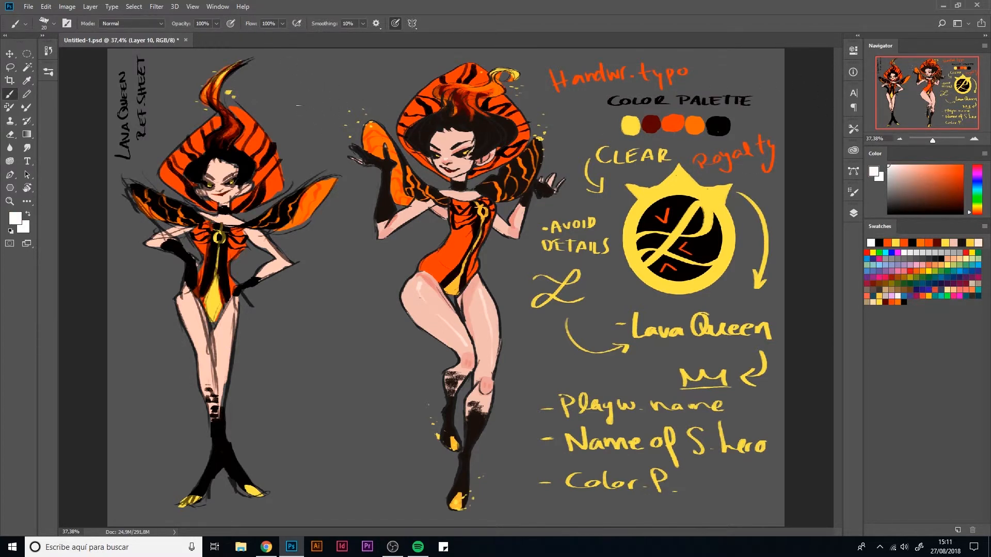
pyautogui.moveTo(317, 108); pyautogui.dragTo(332, 143)
pyautogui.moveTo(300, 92); pyautogui.dragTo(312, 97)
pyautogui.moveTo(315, 90); pyautogui.dragTo(336, 86)
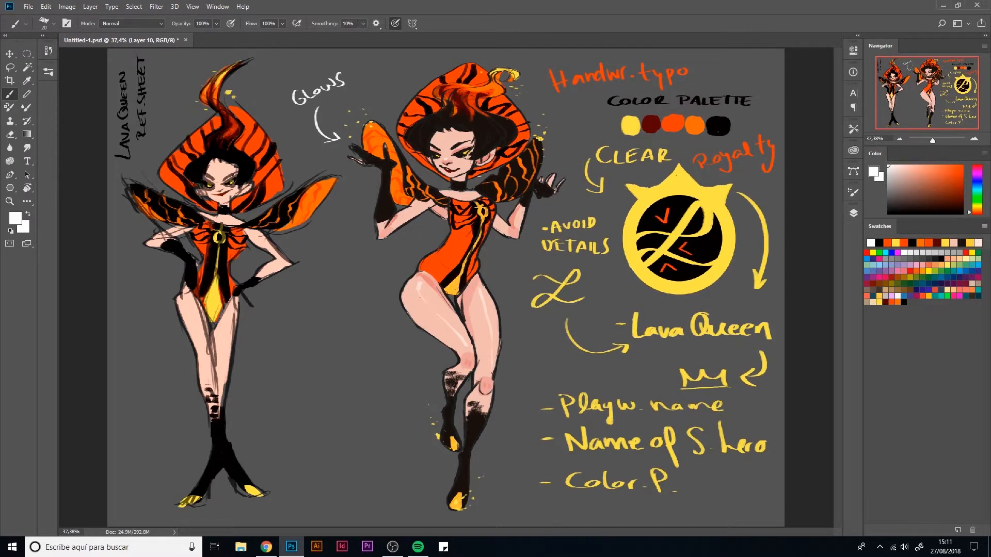
# - Add the white note "shiny feet" with arrows pointing to both feet of the posing figure
pyautogui.moveTo(446, 456)
pyautogui.mouseDown()
pyautogui.moveTo(410, 464)
pyautogui.moveTo(443, 466)
pyautogui.mouseUp()
pyautogui.moveTo(372, 459)
pyautogui.mouseDown()
pyautogui.moveTo(362, 471)
pyautogui.moveTo(386, 468)
pyautogui.mouseUp()
pyautogui.moveTo(388, 462)
pyautogui.mouseDown()
pyautogui.moveTo(413, 449)
pyautogui.moveTo(416, 465)
pyautogui.mouseUp()
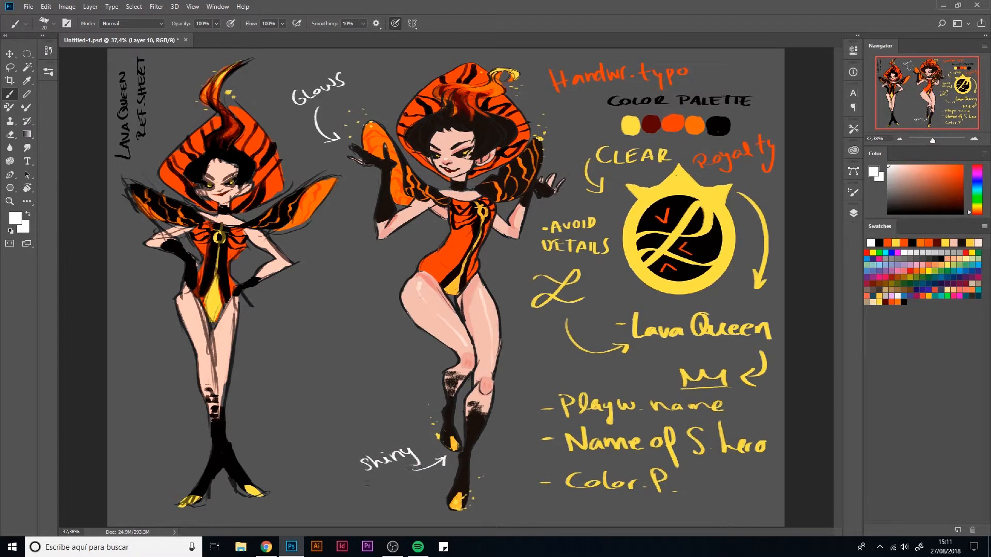
pyautogui.moveTo(363, 485)
pyautogui.mouseDown()
pyautogui.moveTo(356, 508)
pyautogui.moveTo(398, 478)
pyautogui.moveTo(440, 498)
pyautogui.mouseUp()
# - Mark the posing figure's flame tip with a white asterisk and hand-letter "≅ close to real fire" between the figures' legs
pyautogui.moveTo(526, 61); pyautogui.dragTo(528, 69)
pyautogui.moveTo(520, 67)
pyautogui.mouseDown()
pyautogui.moveTo(530, 65)
pyautogui.moveTo(522, 70)
pyautogui.mouseUp()
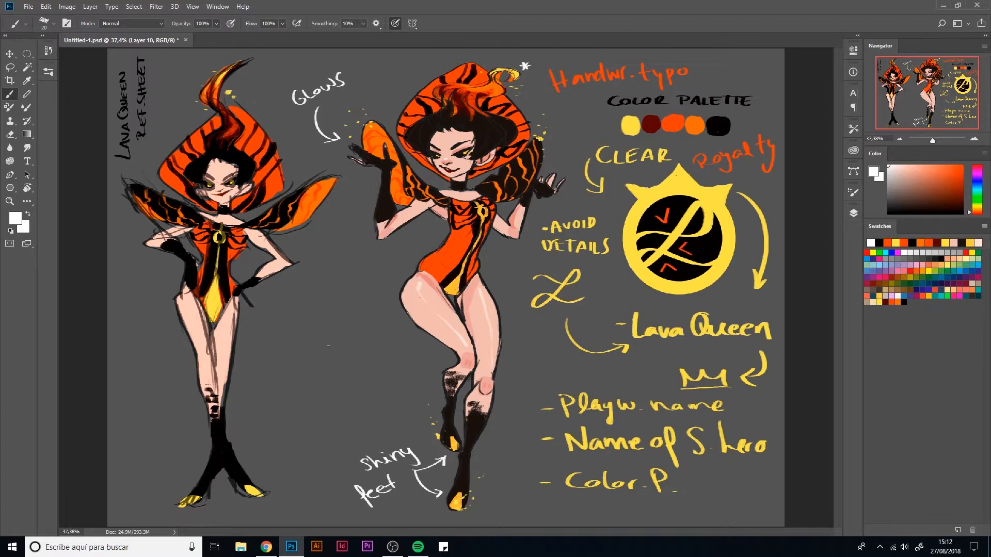
pyautogui.moveTo(320, 344)
pyautogui.mouseDown()
pyautogui.moveTo(311, 356)
pyautogui.moveTo(341, 350)
pyautogui.moveTo(312, 342)
pyautogui.moveTo(317, 356)
pyautogui.moveTo(317, 346)
pyautogui.moveTo(331, 351)
pyautogui.moveTo(375, 326)
pyautogui.mouseUp()
pyautogui.press('e')
pyautogui.press('m')
pyautogui.press('e')
pyautogui.press('b')
pyautogui.moveTo(319, 373); pyautogui.dragTo(337, 370)
pyautogui.moveTo(325, 366)
pyautogui.mouseDown()
pyautogui.moveTo(327, 380)
pyautogui.moveTo(381, 341)
pyautogui.mouseUp()
pyautogui.moveTo(336, 392)
pyautogui.mouseDown()
pyautogui.moveTo(326, 414)
pyautogui.moveTo(360, 395)
pyautogui.mouseUp()
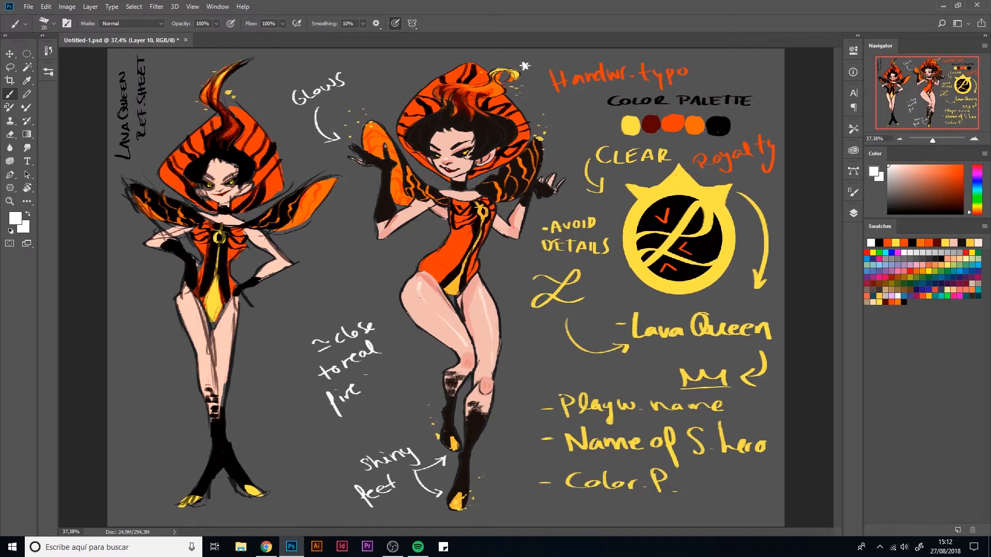
# - Add the white note "tiny hips" with a curved arrow pointing to the posing figure's waist
pyautogui.moveTo(358, 270); pyautogui.dragTo(422, 250)
pyautogui.moveTo(289, 278)
pyautogui.mouseDown()
pyautogui.moveTo(299, 292)
pyautogui.moveTo(316, 287)
pyautogui.moveTo(325, 297)
pyautogui.moveTo(299, 321)
pyautogui.moveTo(326, 310)
pyautogui.mouseUp()
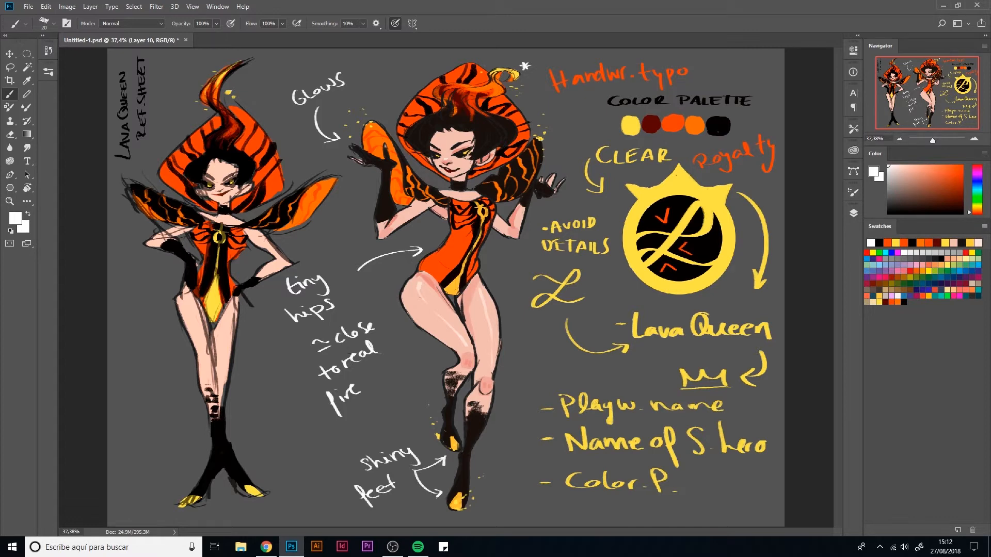
# - Start a Save for Web export of the sheet as a JPEG and name the file lavaqueen
pyautogui.click(28, 6)
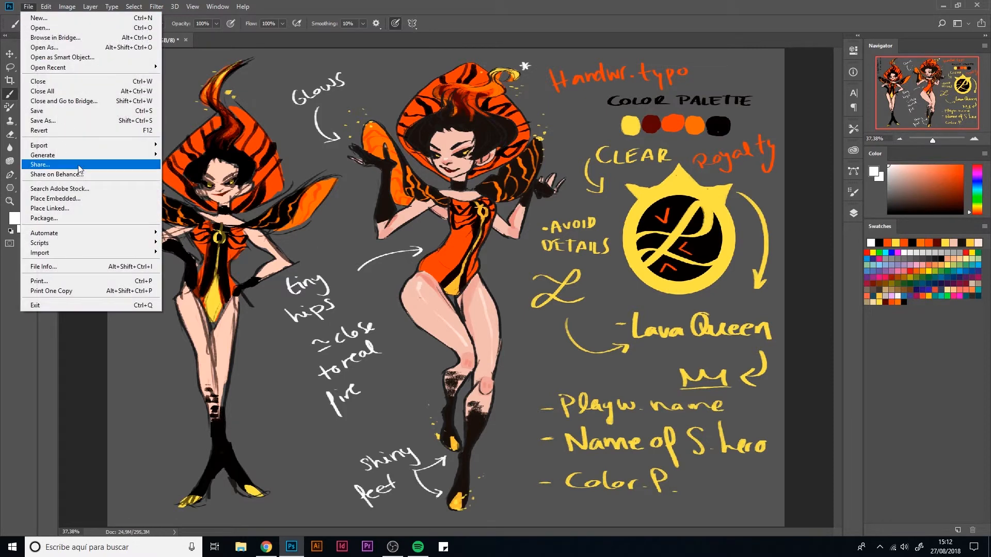
pyautogui.moveTo(128, 161)
pyautogui.click(201, 184)
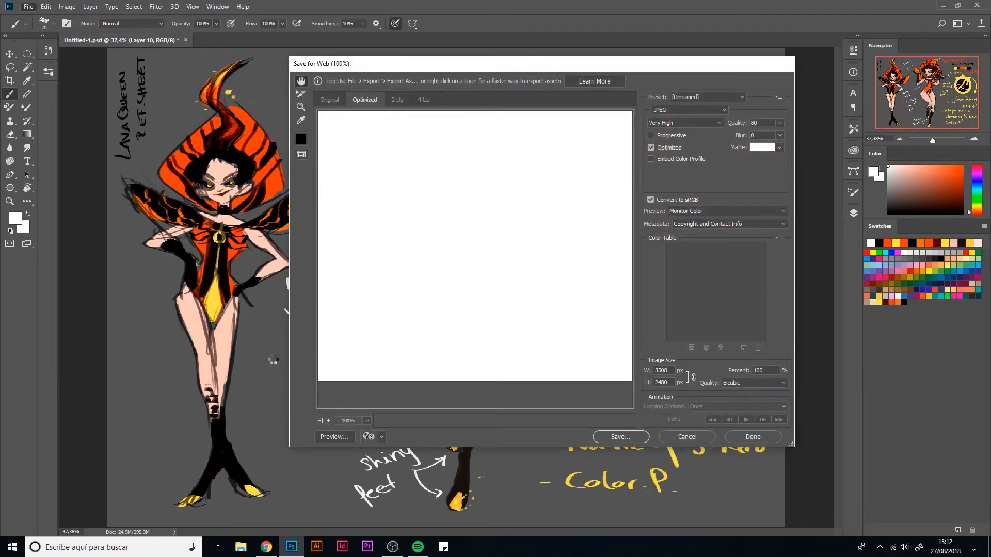
pyautogui.click(620, 437)
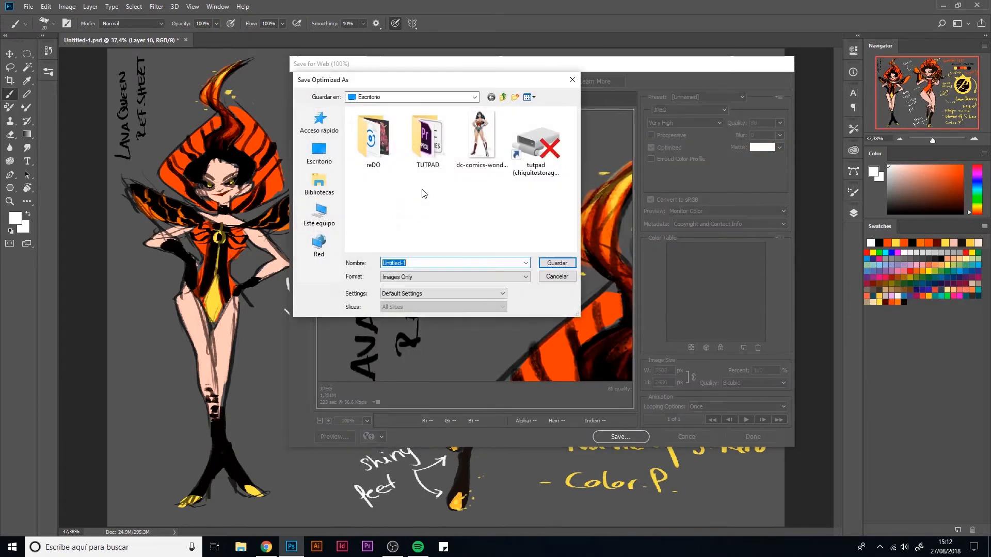
pyautogui.click(326, 162)
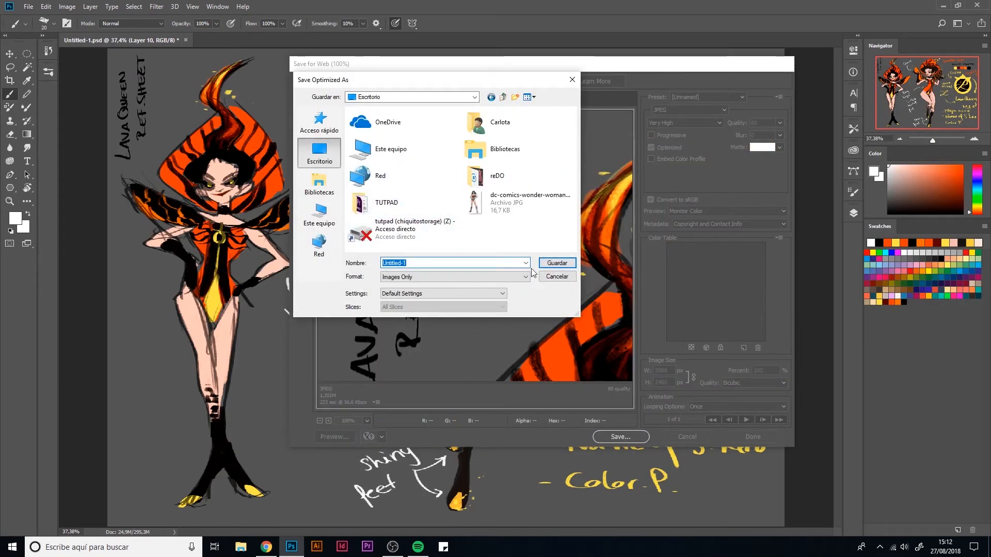
pyautogui.write('lavaqueen')
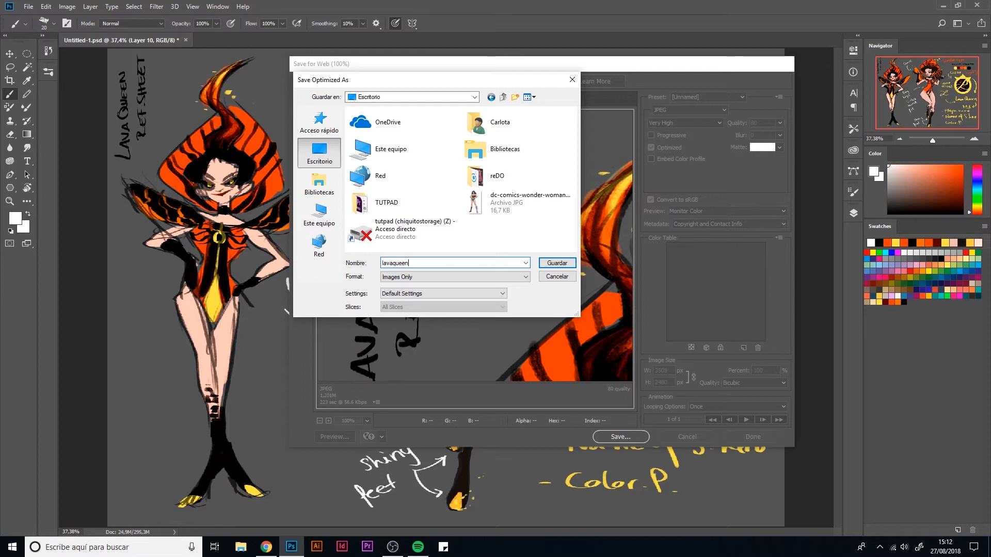
# - Save the exported JPEG in the JPG folder inside 8 AGOSTO > HÉROES
pyautogui.doubleClick(471, 189)
pyautogui.doubleClick(430, 225)
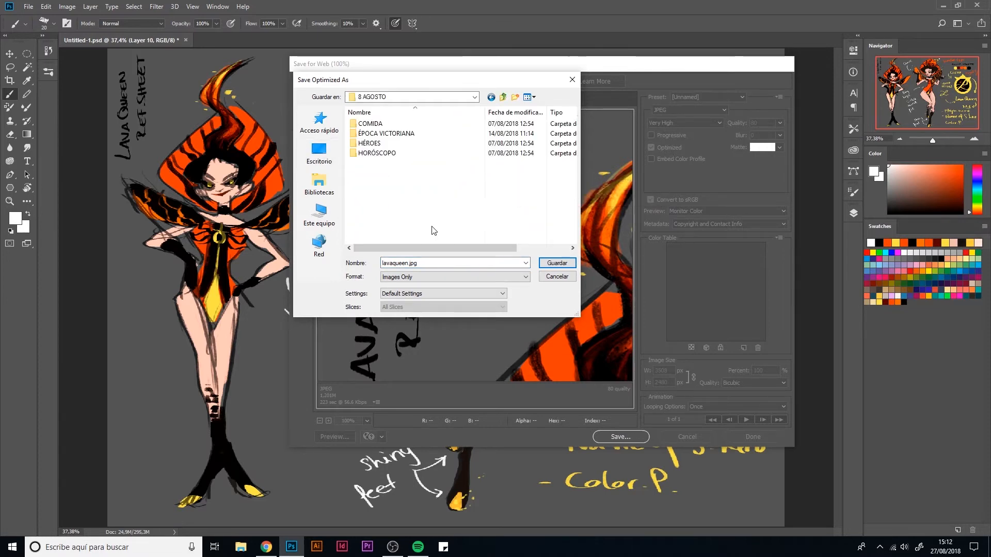
pyautogui.doubleClick(396, 144)
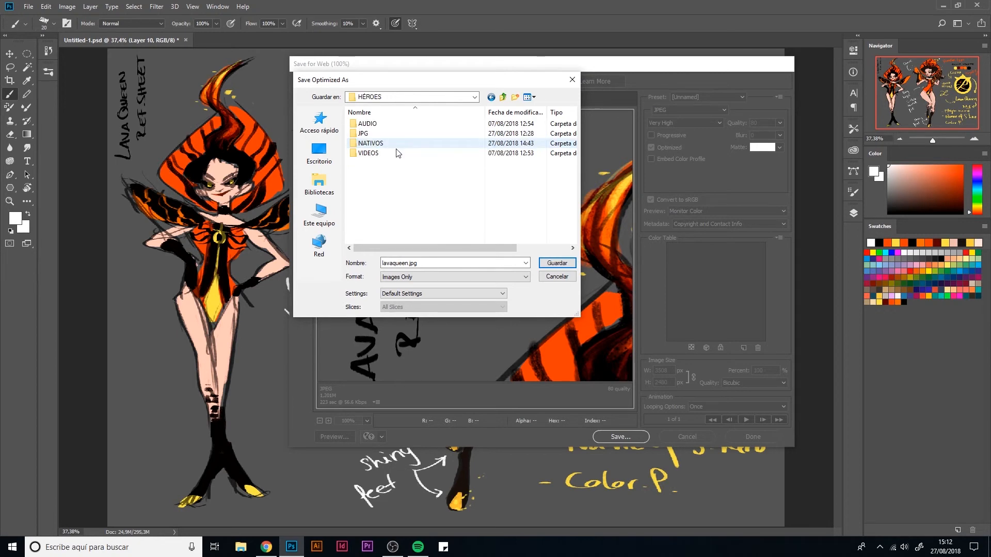
pyautogui.doubleClick(394, 133)
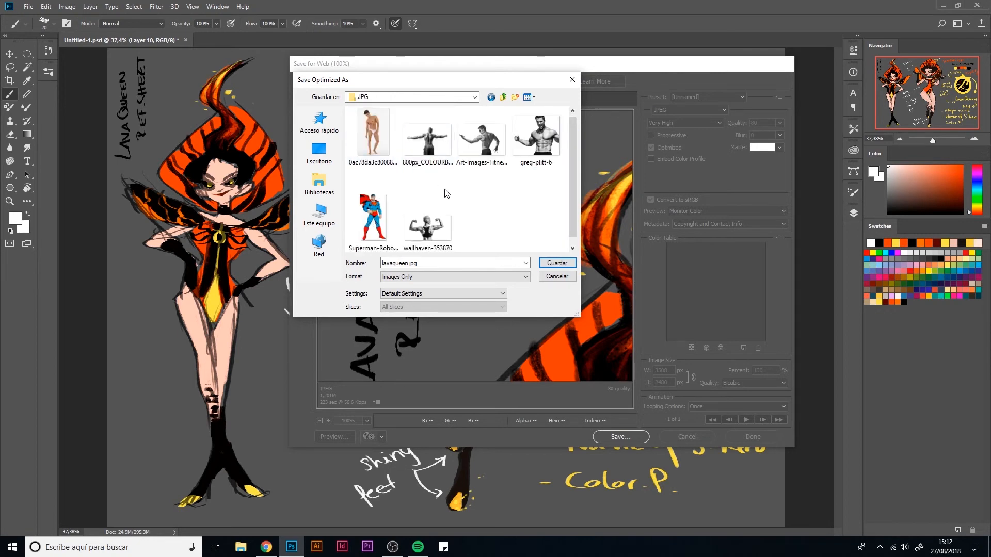
pyautogui.click(562, 263)
pyautogui.click(521, 223)
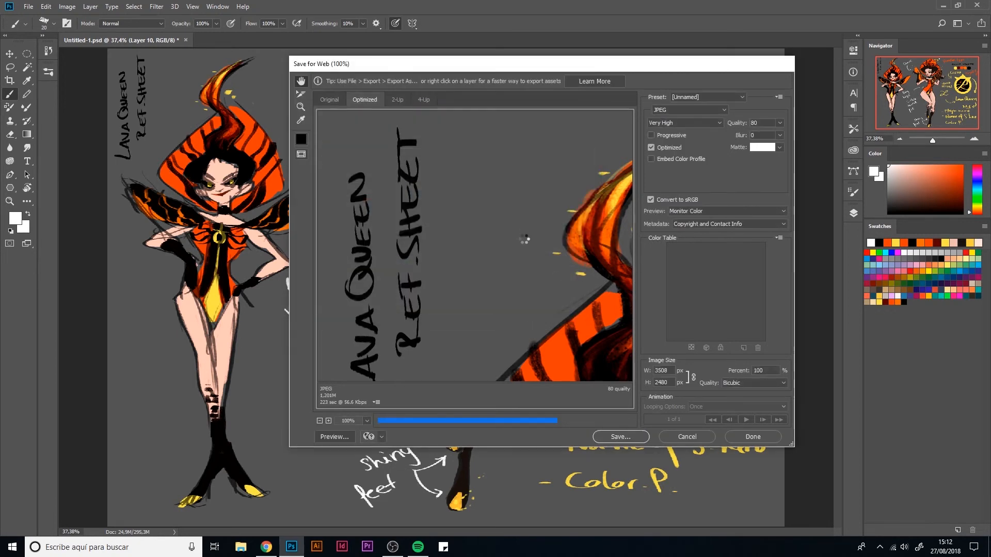
# - Save the changes to the Untitled-1.psd document
pyautogui.click(28, 6)
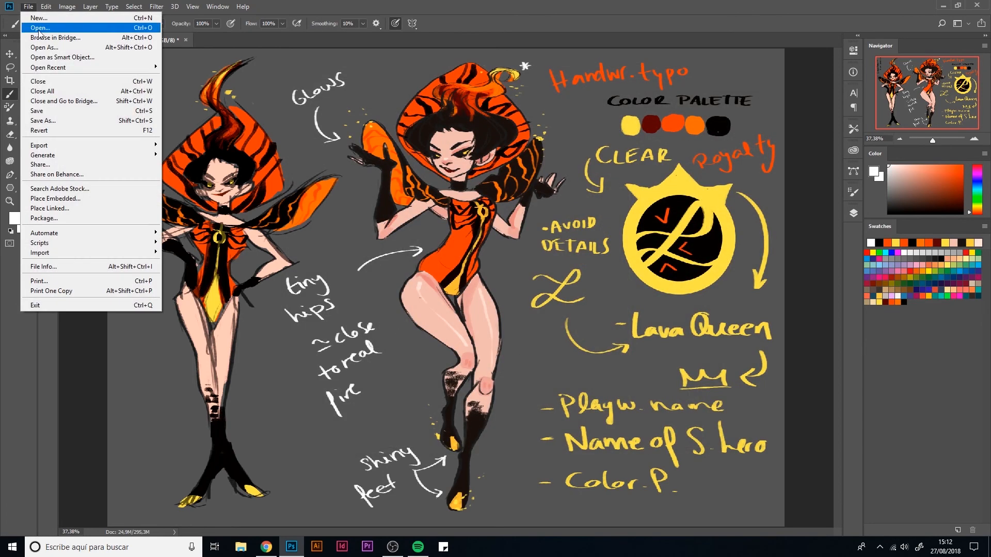
pyautogui.click(37, 110)
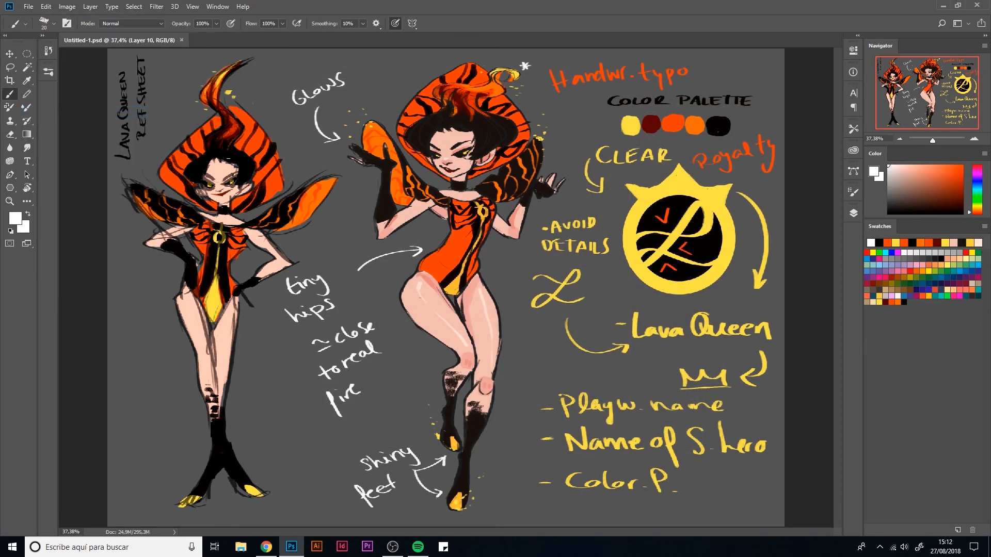